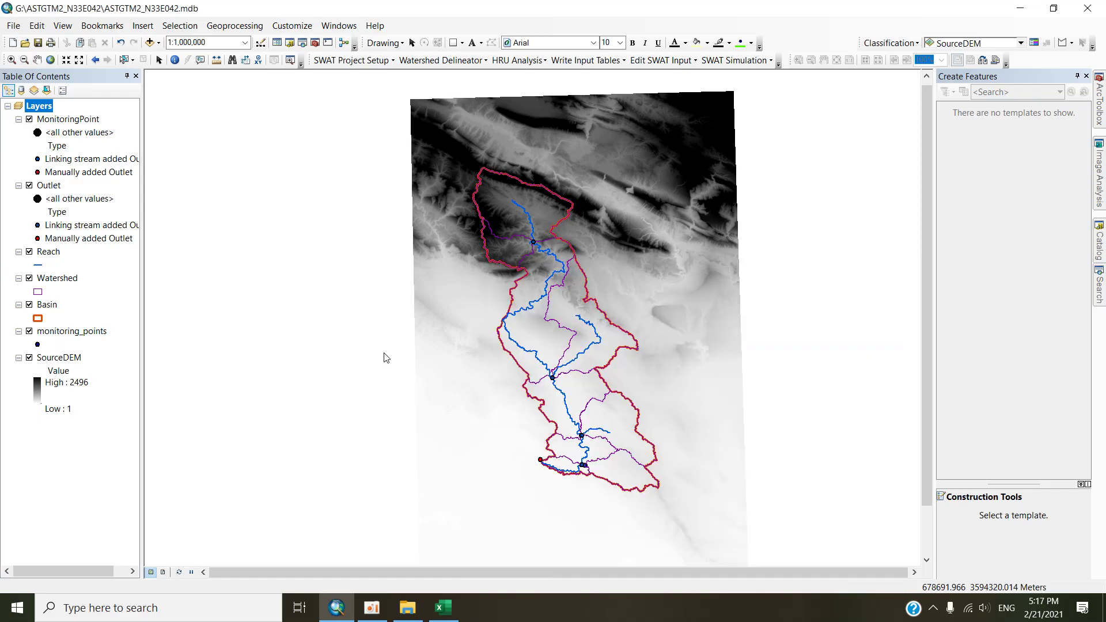
On the Land Use/Soils/Slope Definition Soil Data tab, load an already-projected soils dataset from disk.
{"action": "left_click", "coordinate": [517, 59]}
{"action": "left_click", "coordinate": [572, 75]}
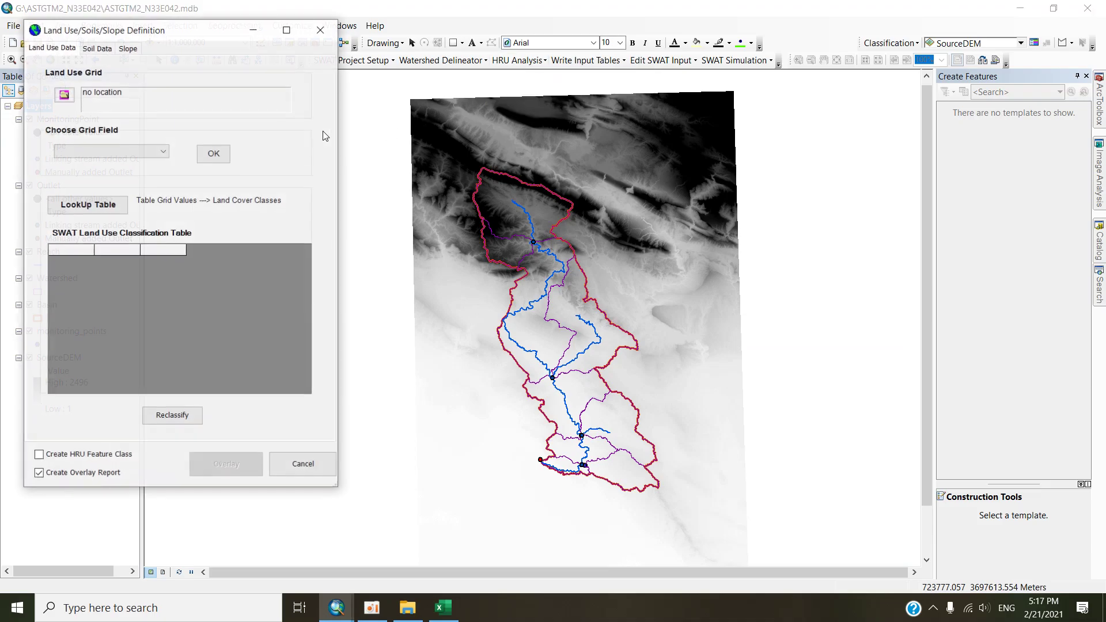
{"action": "left_click", "coordinate": [98, 48]}
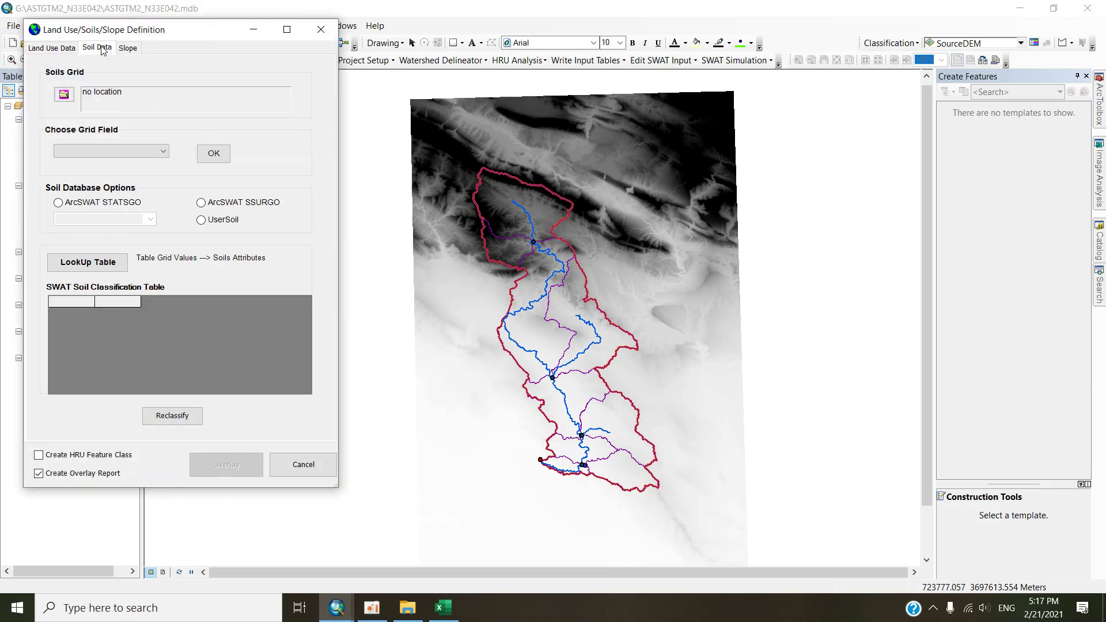
{"action": "left_click", "coordinate": [65, 95]}
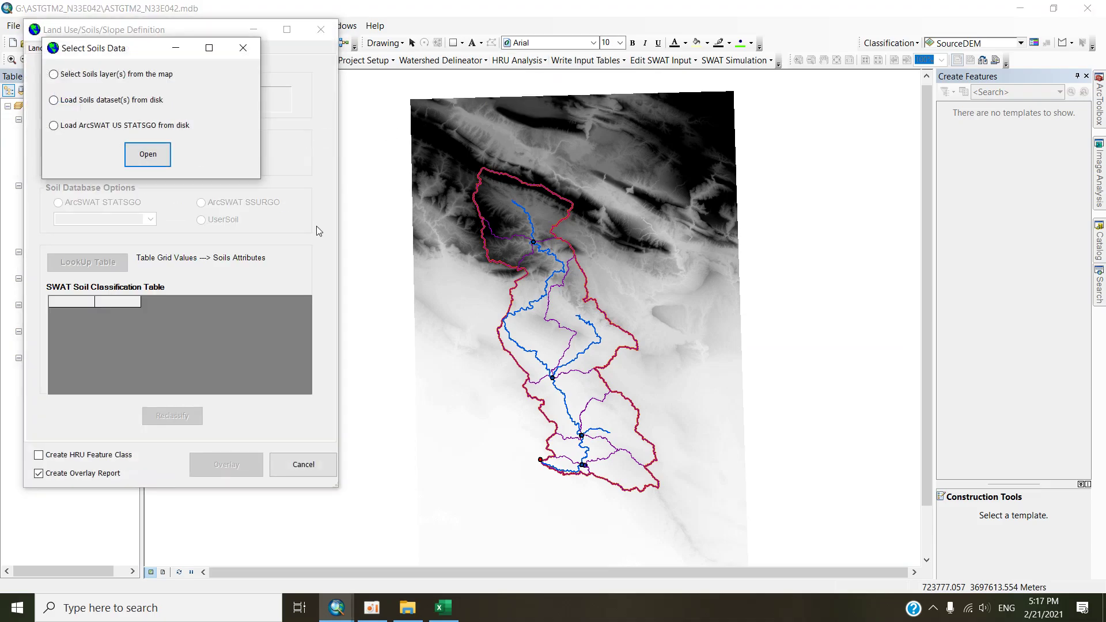
{"action": "left_click", "coordinate": [54, 100]}
{"action": "left_click", "coordinate": [147, 155]}
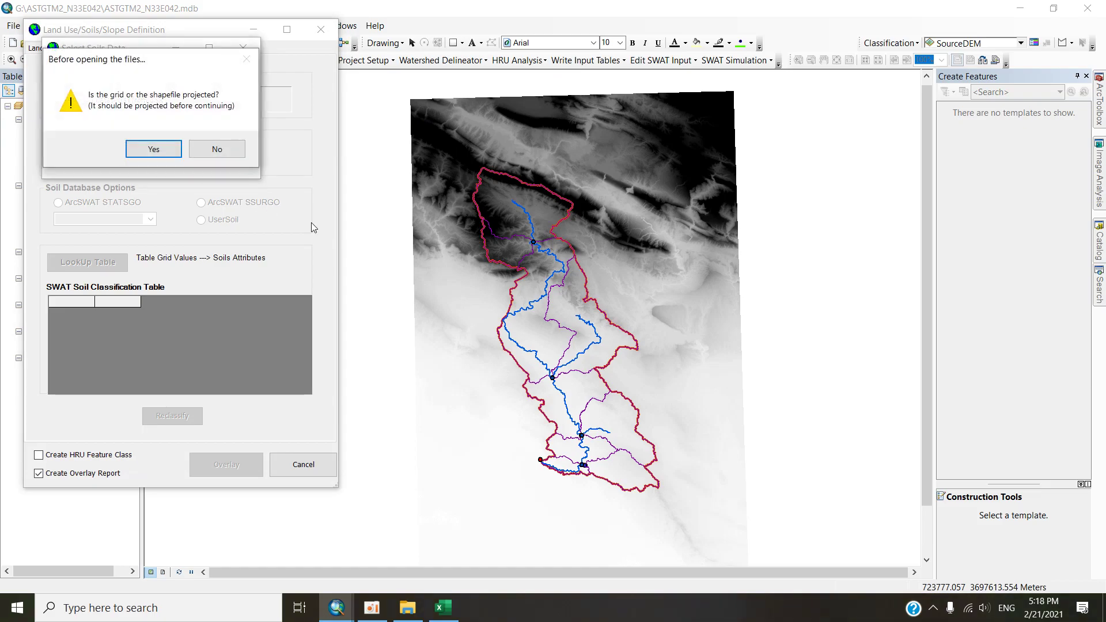
{"action": "left_click", "coordinate": [154, 149]}
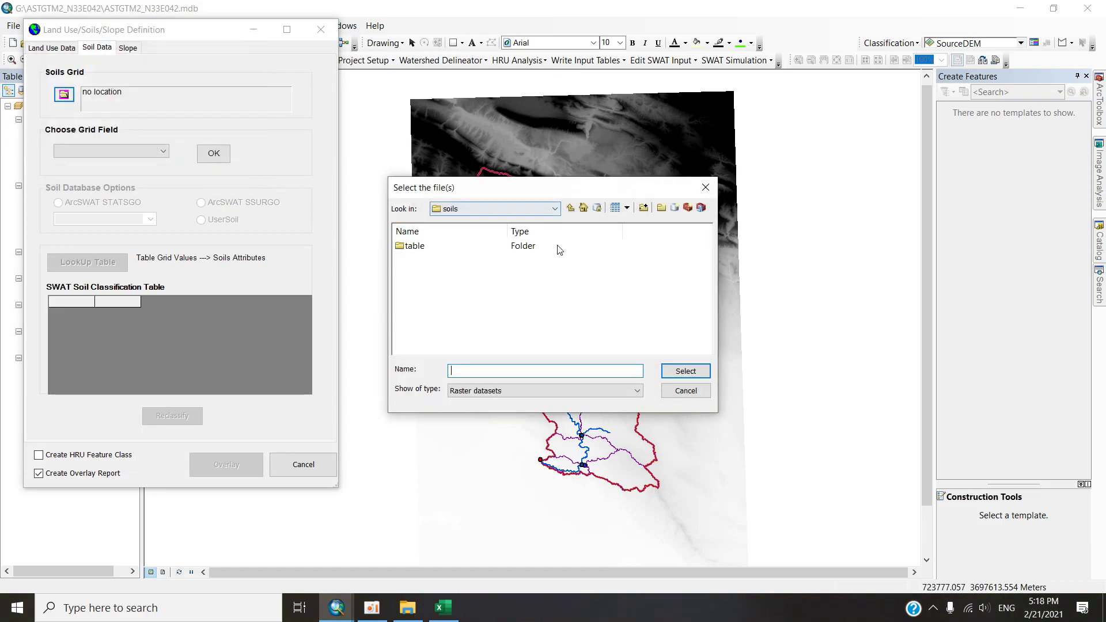
Browse to the wasit soils table folder and pick the soil_classes.shp polygon shapefile.
{"action": "left_click", "coordinate": [570, 207]}
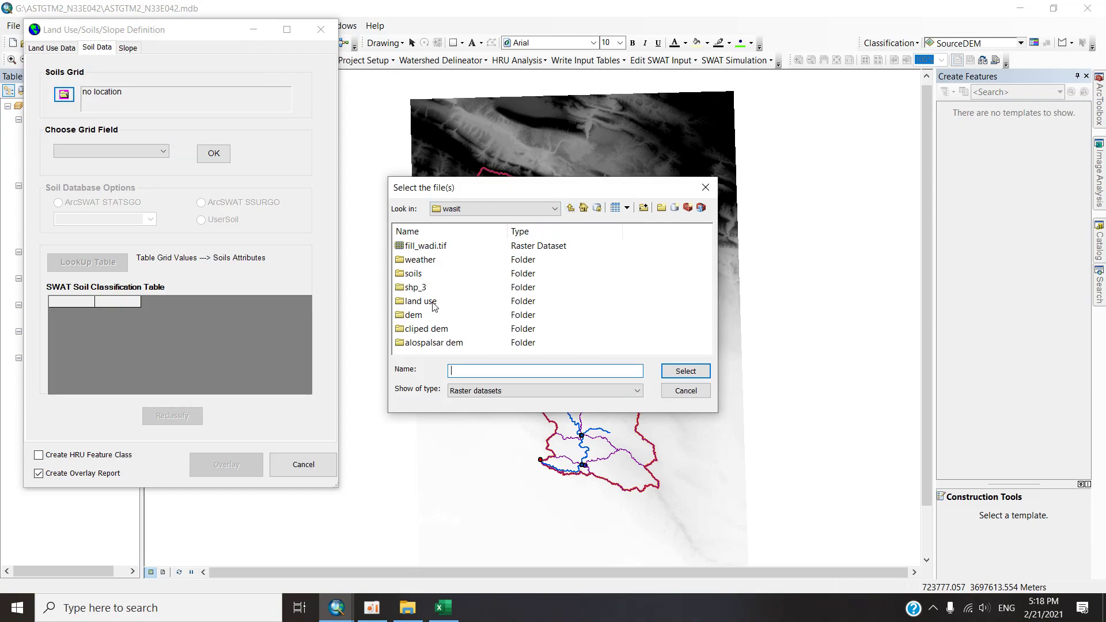
{"action": "double_click", "coordinate": [413, 273]}
{"action": "left_click", "coordinate": [412, 247]}
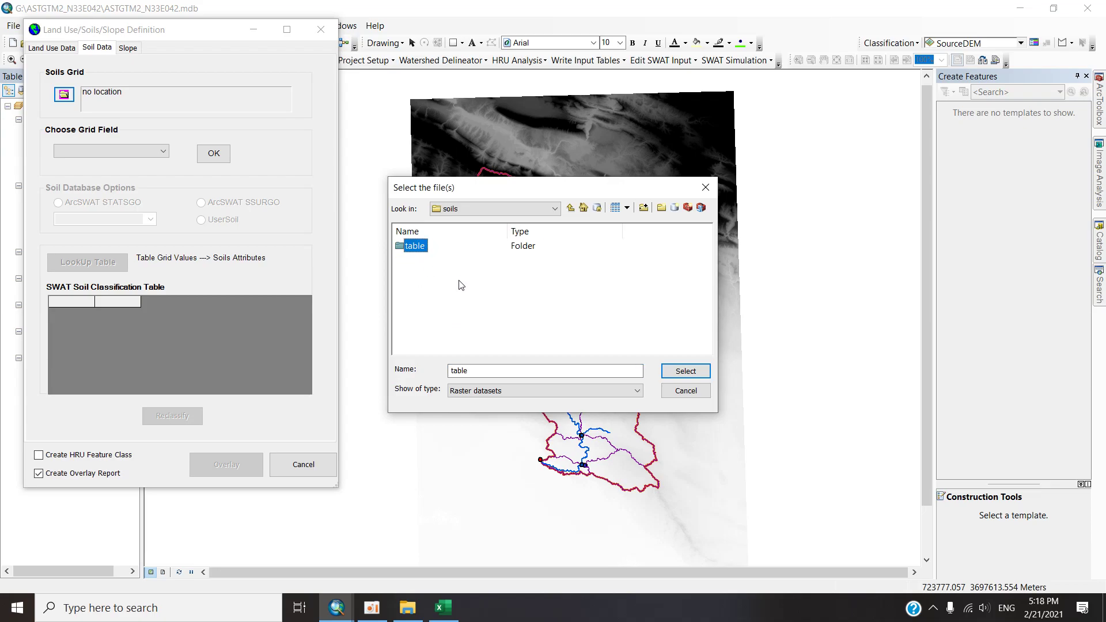
{"action": "left_click", "coordinate": [636, 391]}
{"action": "left_click", "coordinate": [545, 411]}
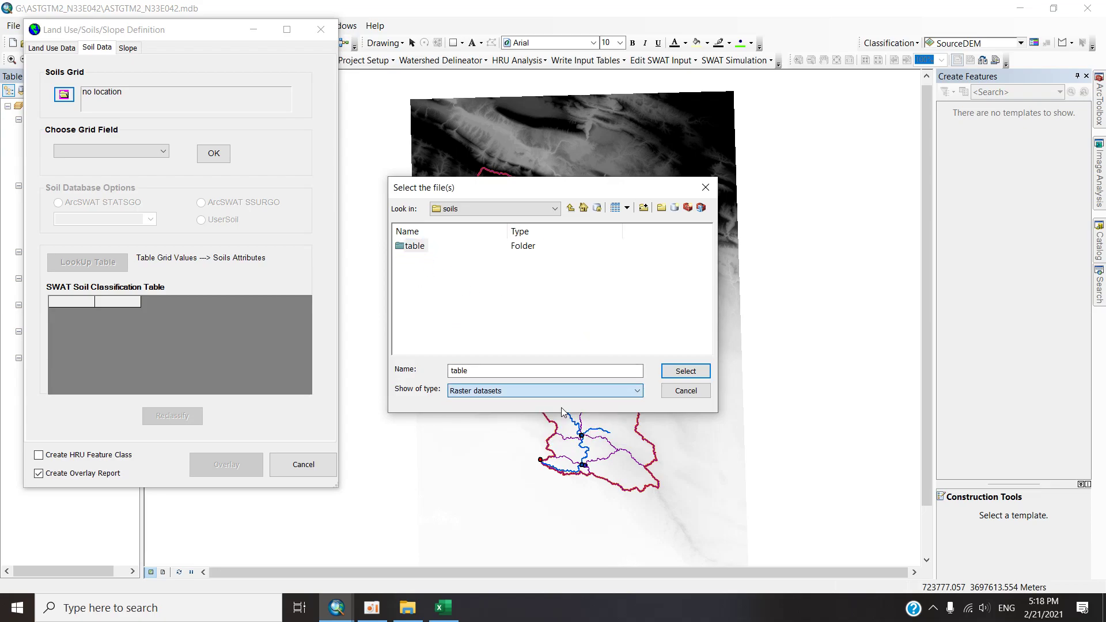
{"action": "left_click", "coordinate": [413, 260]}
{"action": "double_click", "coordinate": [428, 247]}
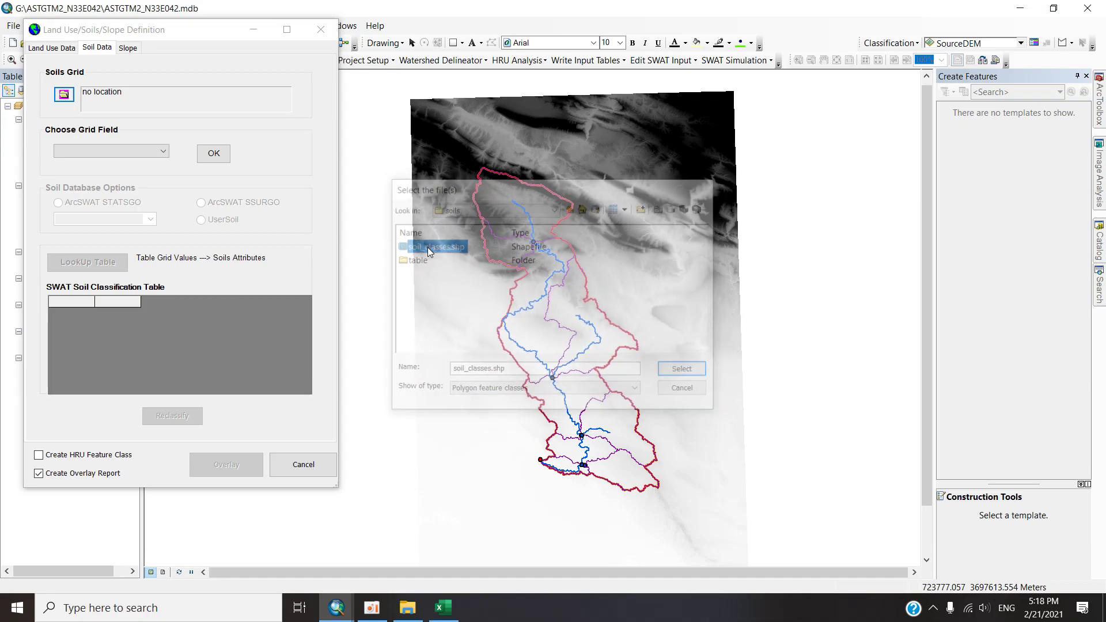
Use SNUM as the grid code field and finish creating the soils grid.
{"action": "left_click", "coordinate": [173, 116]}
{"action": "left_click", "coordinate": [90, 125]}
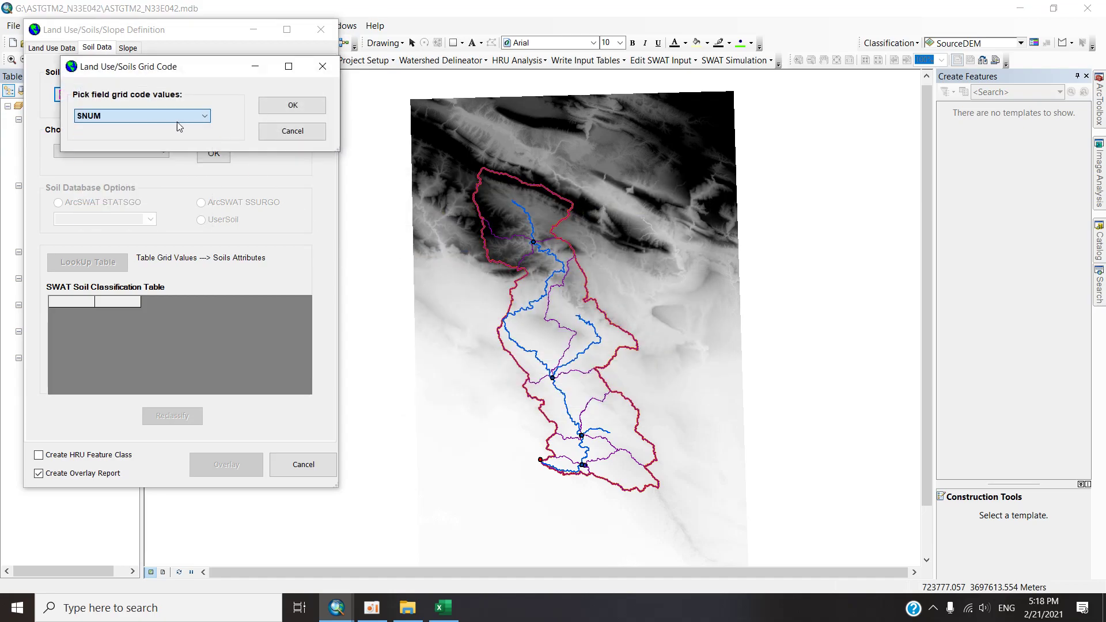
{"action": "left_click", "coordinate": [292, 105]}
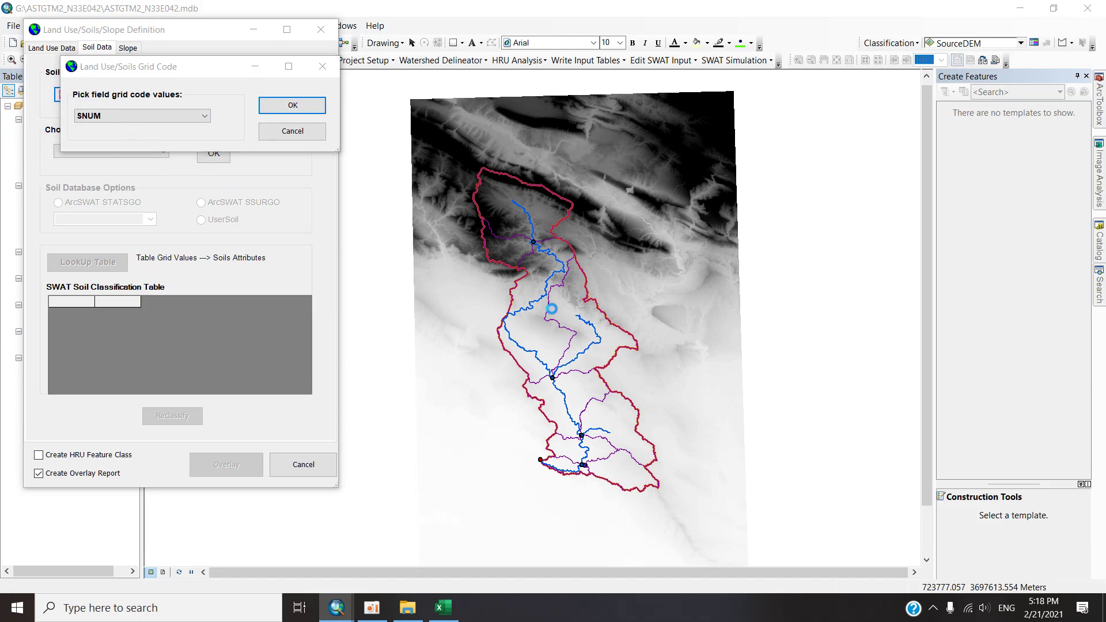
{"action": "left_click", "coordinate": [295, 172]}
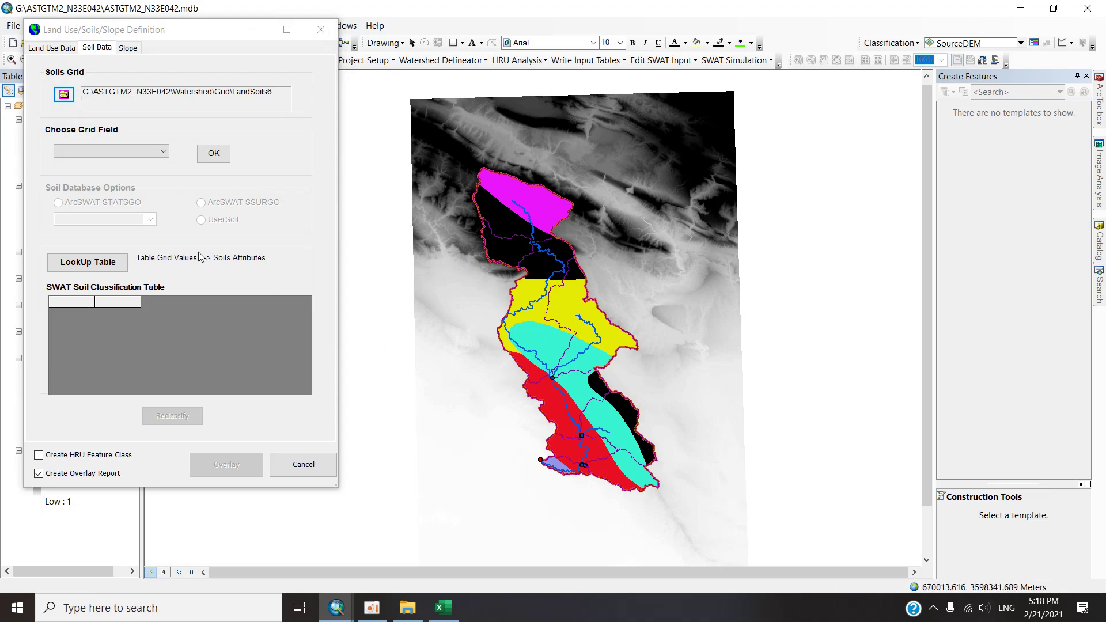
Set the soils grid field to VALUE and select the UserSoil database option.
{"action": "left_click", "coordinate": [111, 151]}
{"action": "left_click", "coordinate": [87, 159]}
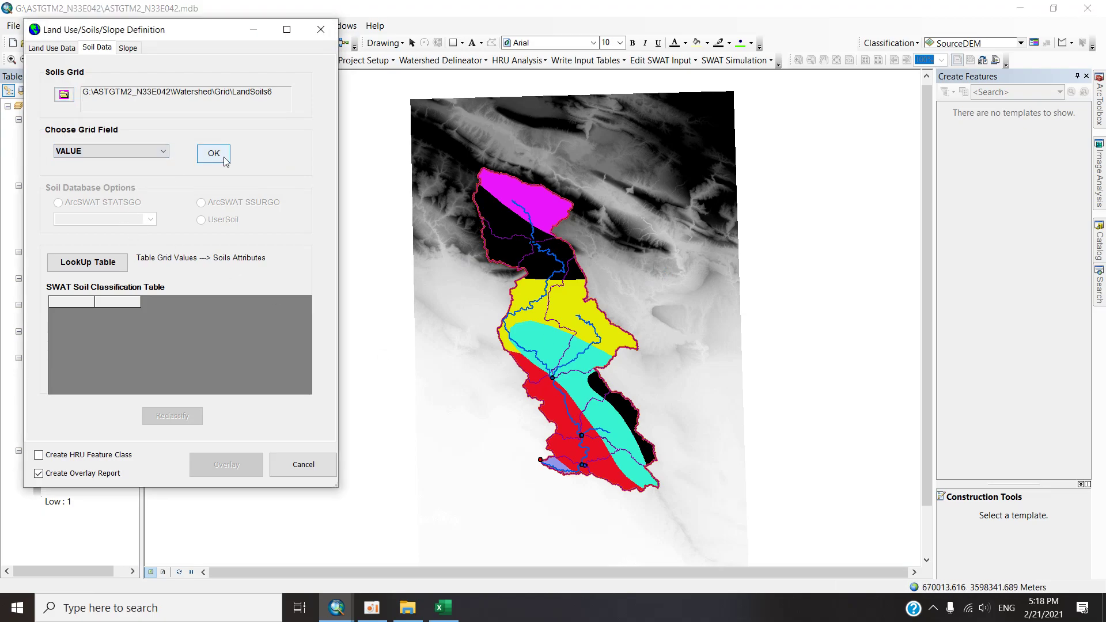
{"action": "left_click", "coordinate": [214, 155]}
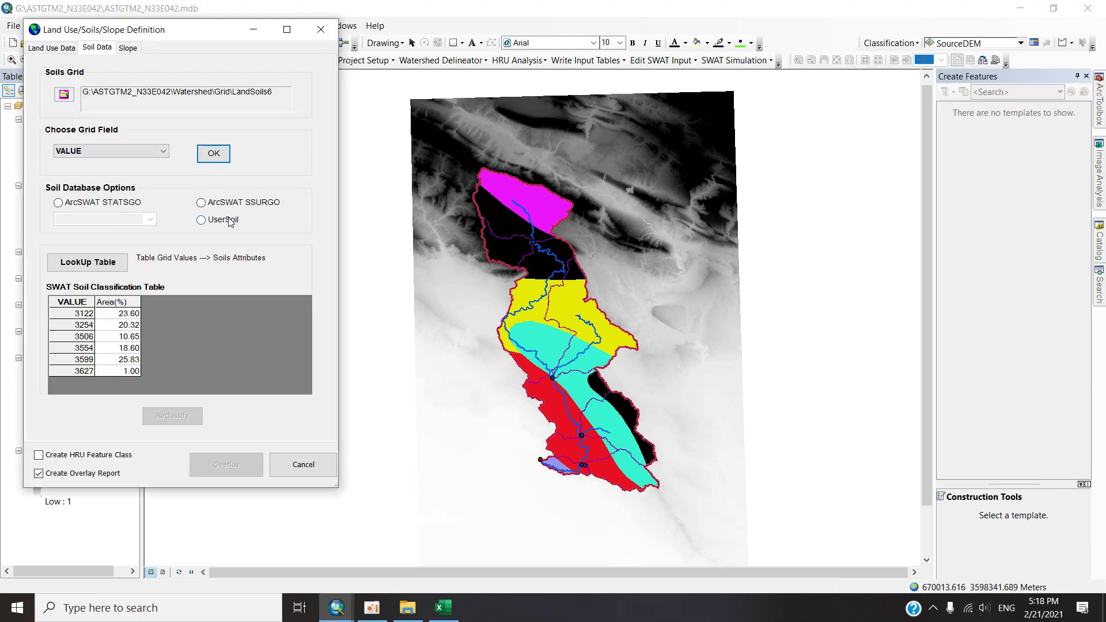
{"action": "left_click", "coordinate": [202, 219]}
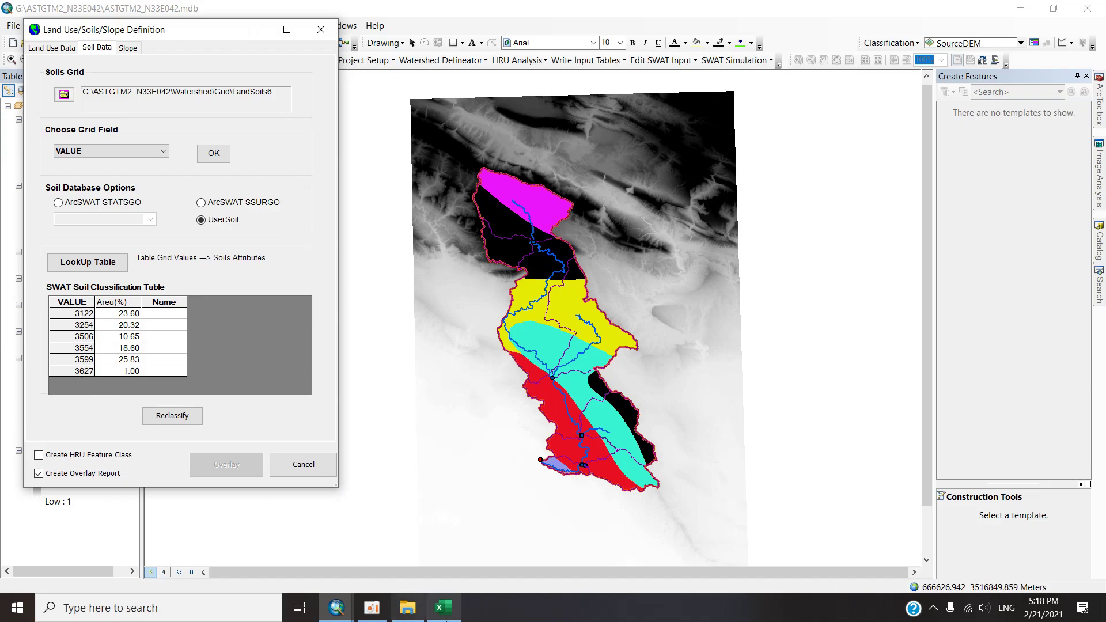
Open the empty 'table' workbook from K:\wasit\soils\table in Excel.
{"action": "left_click", "coordinate": [443, 608]}
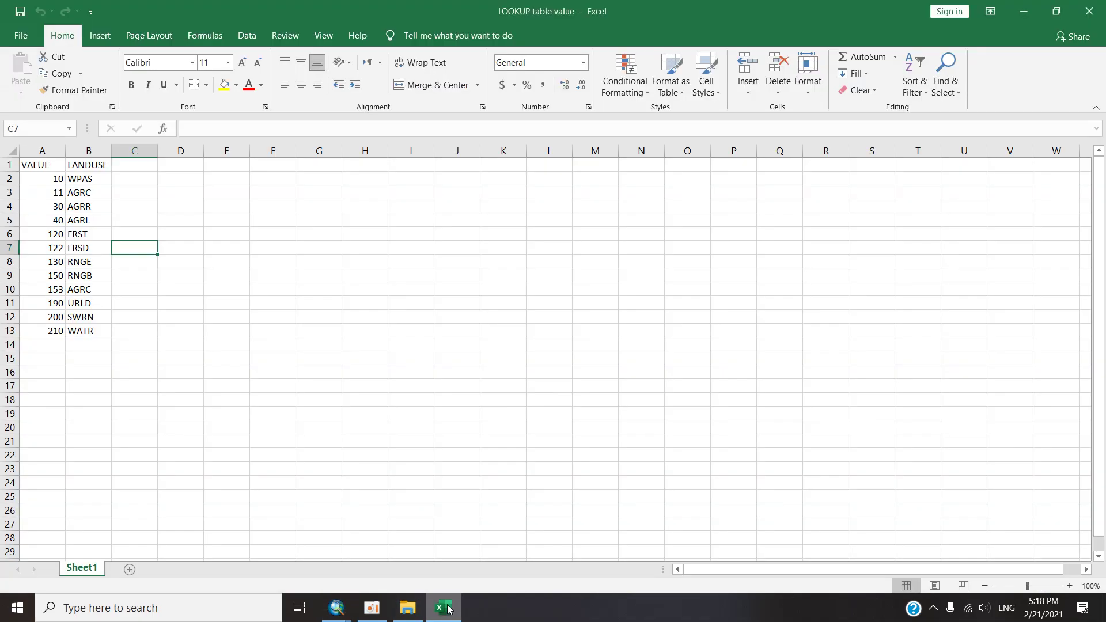
{"action": "left_click", "coordinate": [447, 608]}
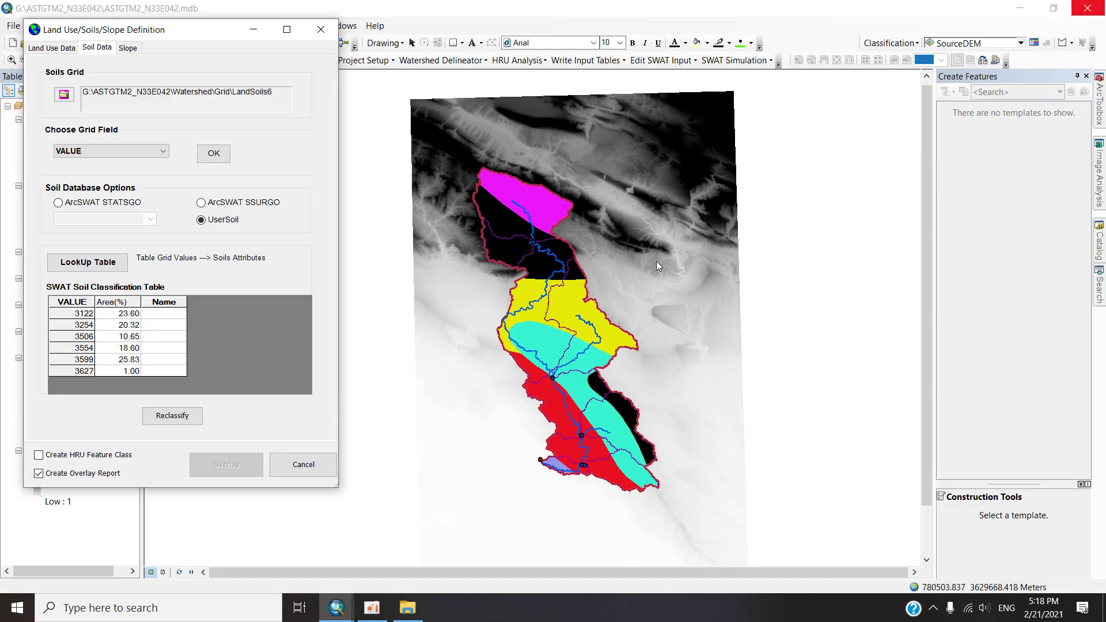
{"action": "left_click", "coordinate": [408, 607]}
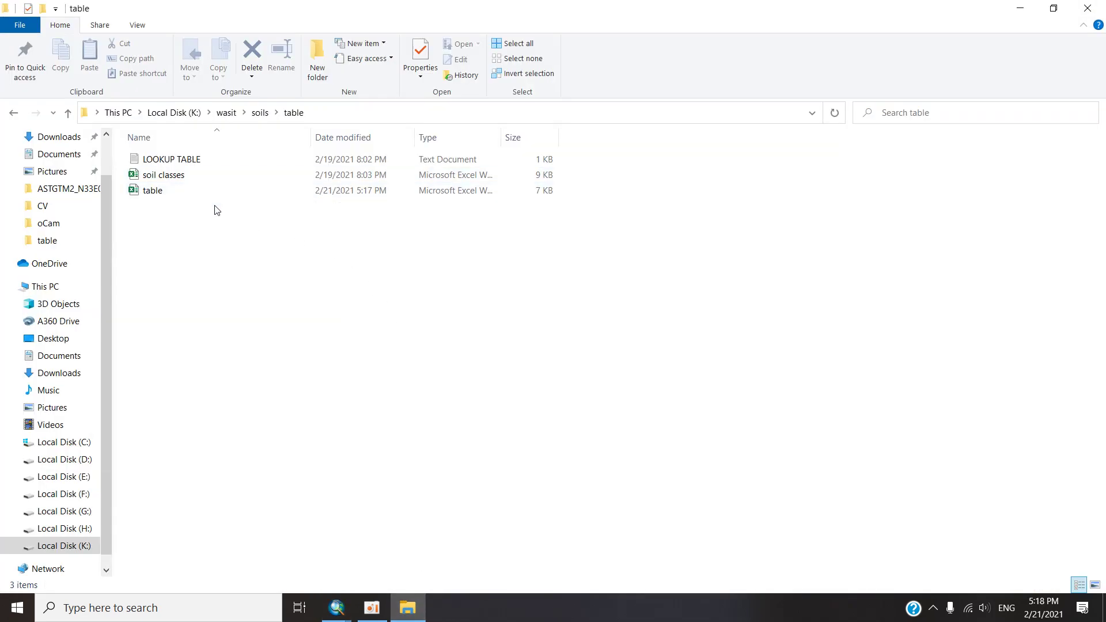
{"action": "double_click", "coordinate": [212, 190]}
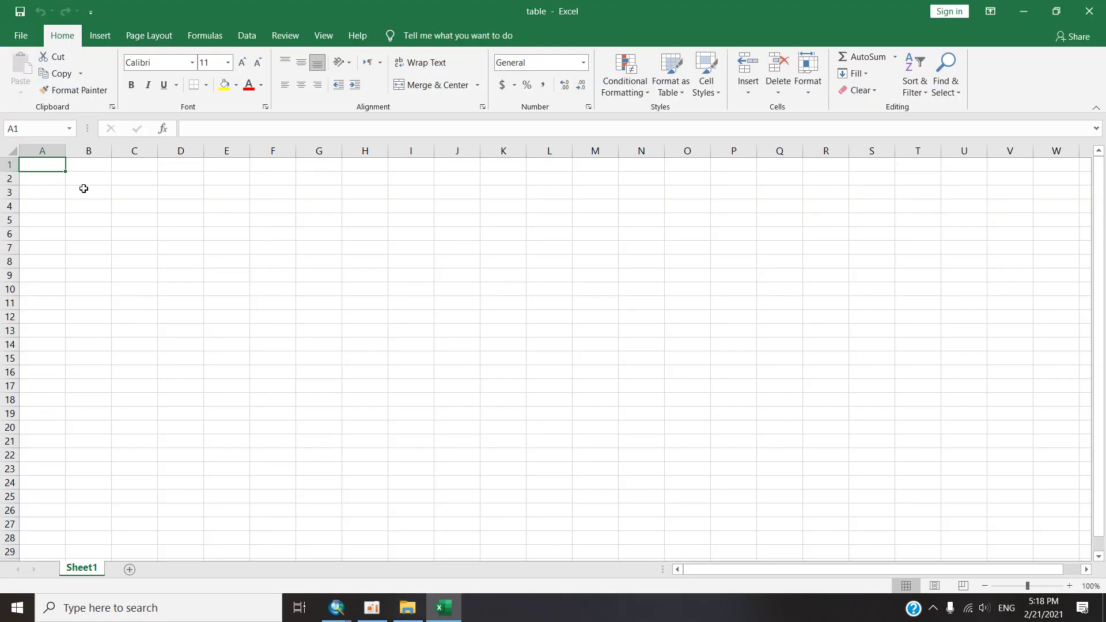
{"action": "type", "text": "VAL"}
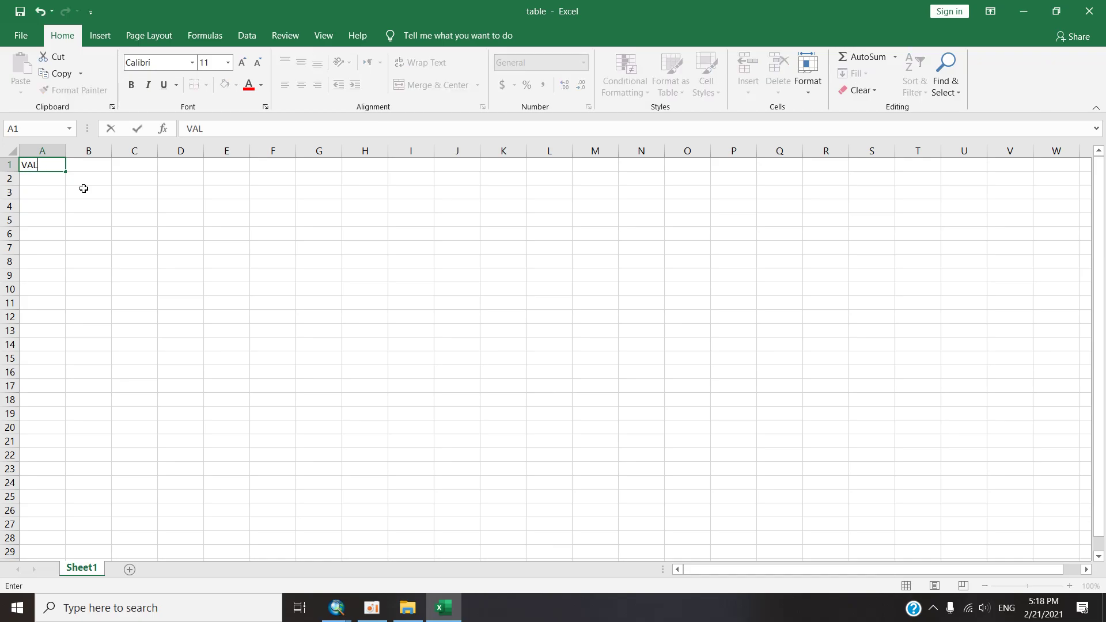
{"action": "type", "text": "UW"}
Enter VALUE in A1 and NAME in B1 as column headers.
{"action": "key", "text": "BackSpace"}
{"action": "type", "text": "E"}
{"action": "key", "text": "Tab"}
{"action": "type", "text": "N"}
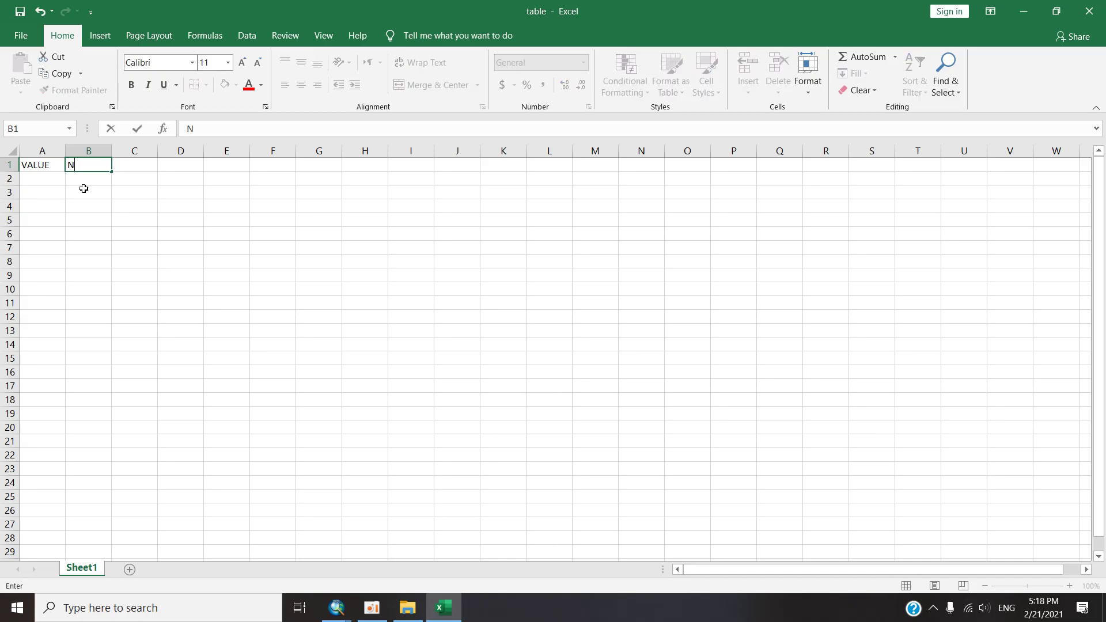
{"action": "type", "text": "AME"}
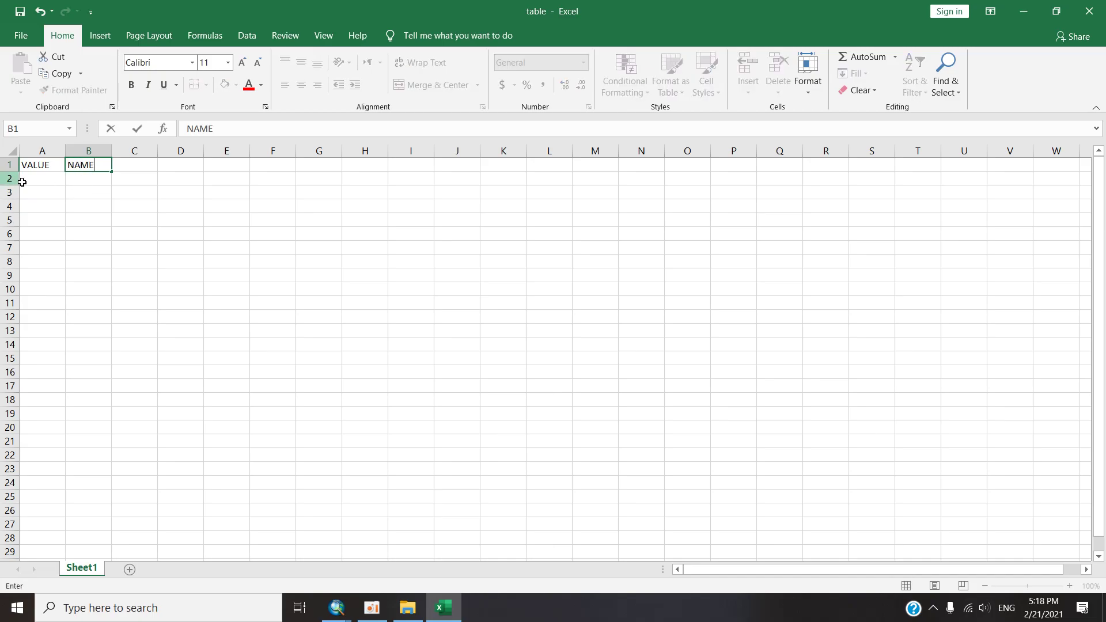
{"action": "left_click", "coordinate": [35, 180]}
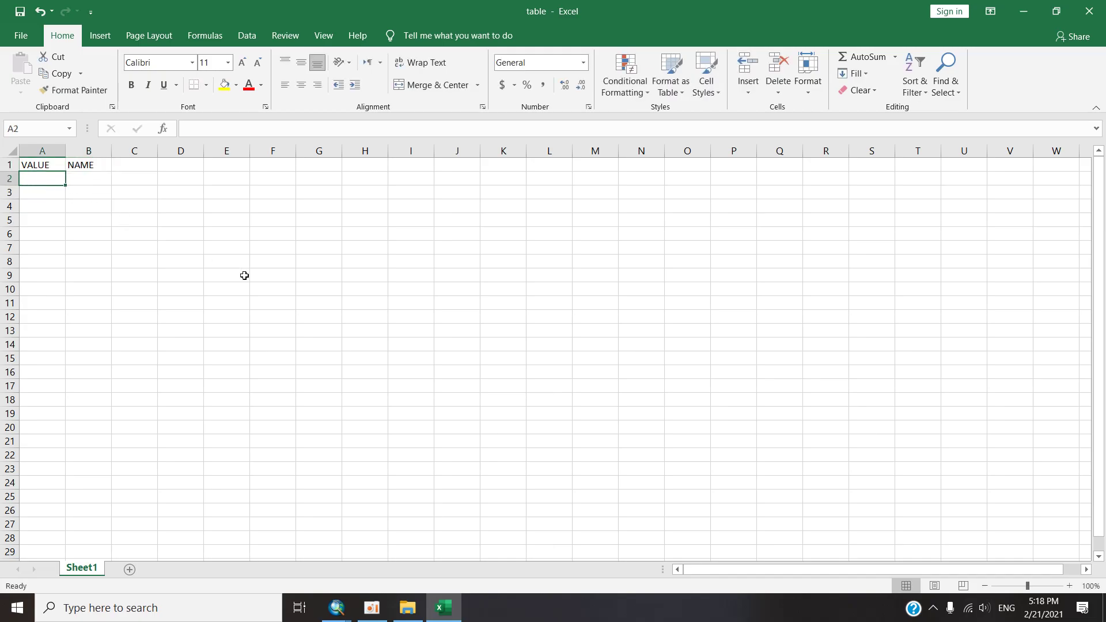
Bring the 'soil classes' workbook to the front among the open Excel windows.
{"action": "left_click", "coordinate": [407, 608]}
{"action": "left_click", "coordinate": [153, 174]}
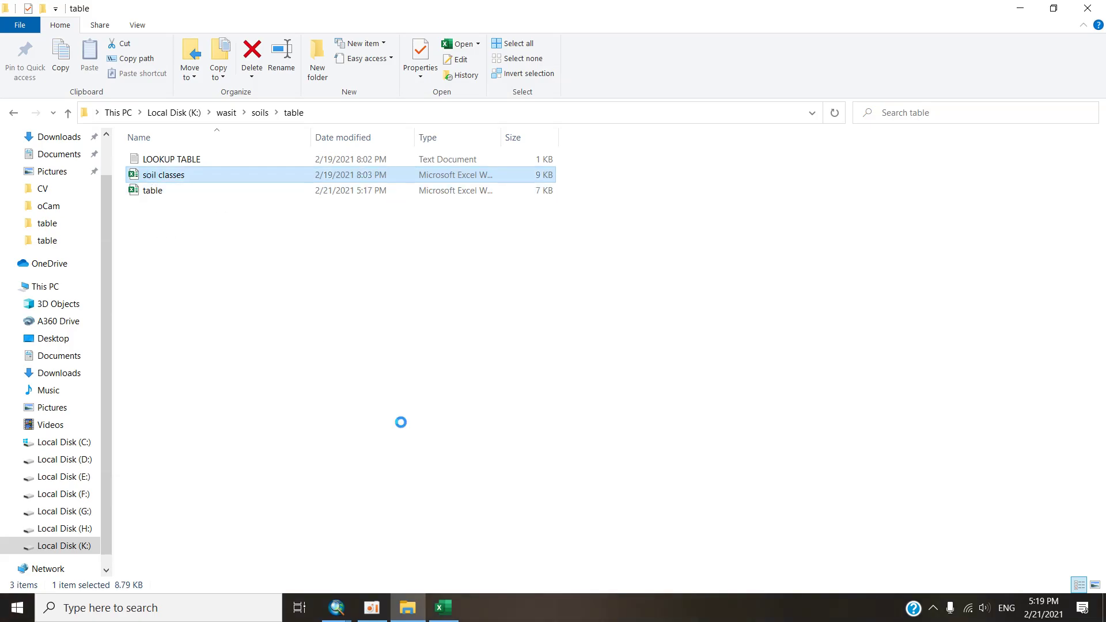
{"action": "left_click", "coordinate": [442, 608]}
{"action": "left_click", "coordinate": [442, 607]}
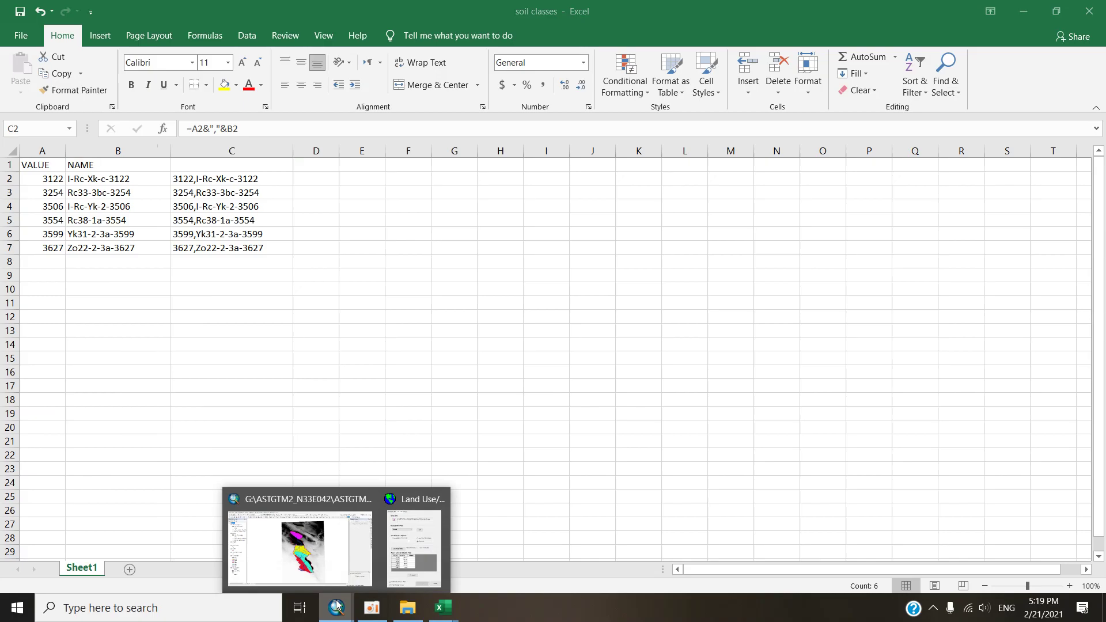
{"action": "left_click", "coordinate": [339, 607]}
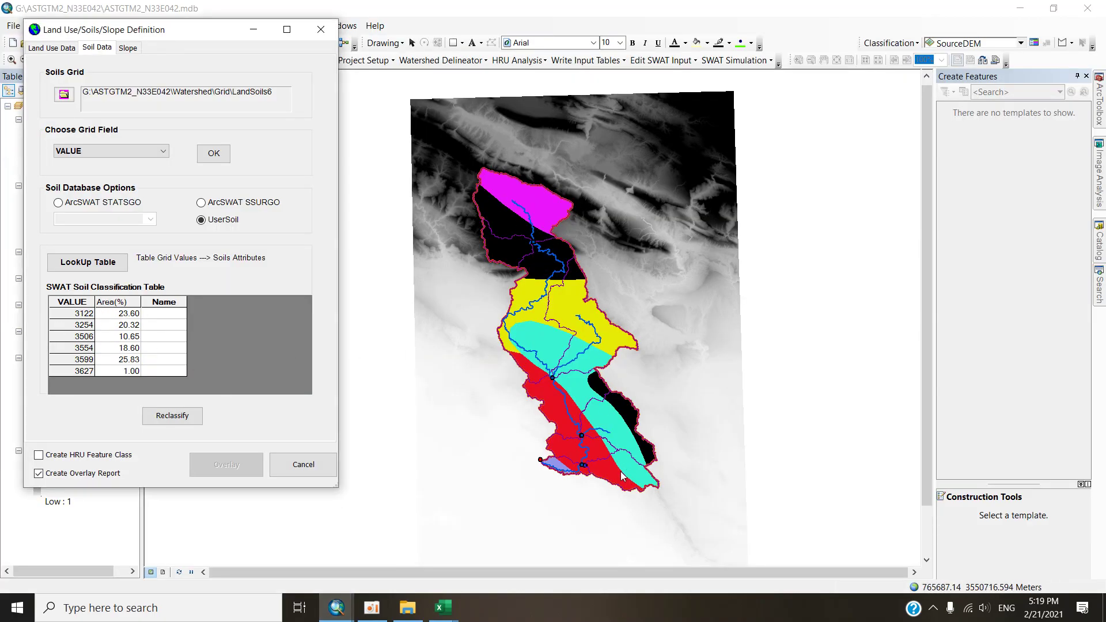
{"action": "left_click", "coordinate": [443, 607]}
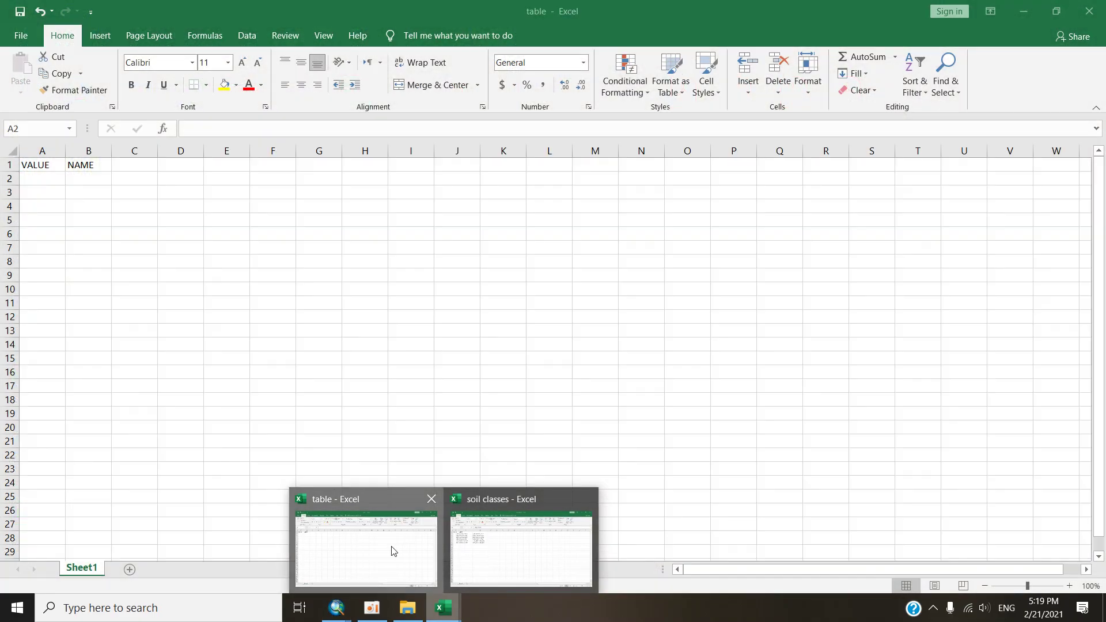
{"action": "left_click", "coordinate": [391, 551]}
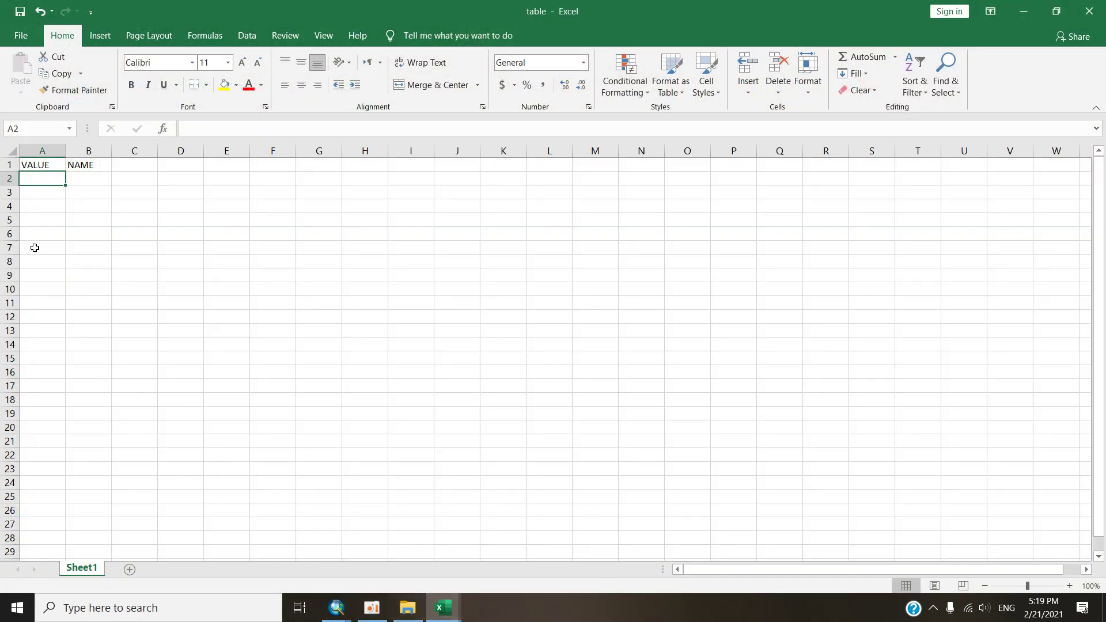
{"action": "left_click", "coordinate": [440, 608]}
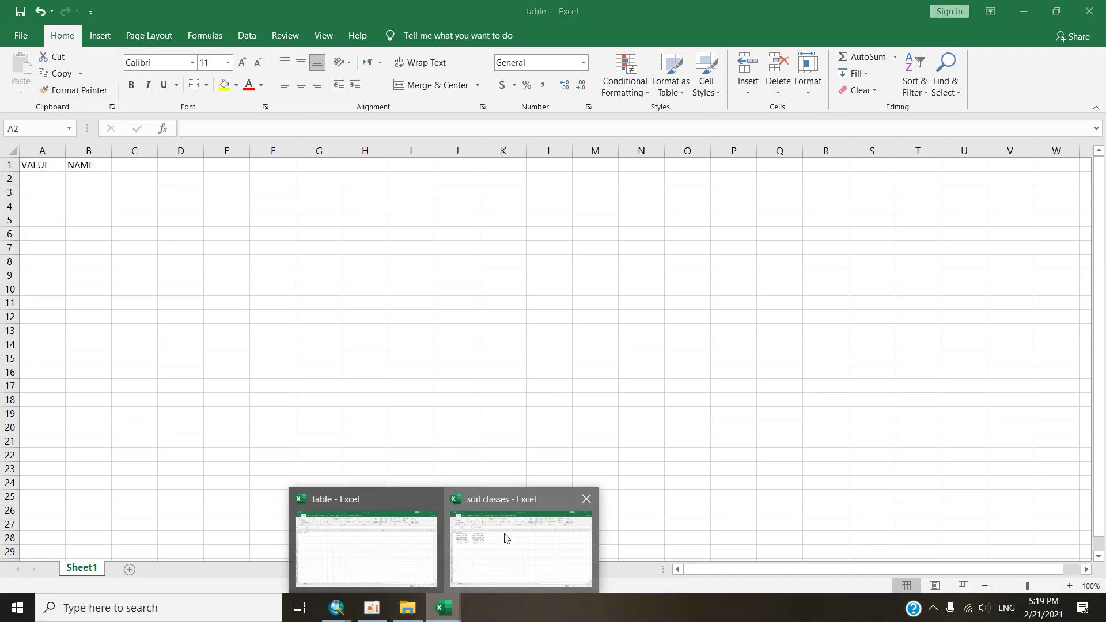
{"action": "left_click", "coordinate": [515, 544]}
Copy the six soil values in A2:A7 of the soil classes workbook.
{"action": "left_click_drag", "start_coordinate": [50, 178], "coordinate": [49, 248]}
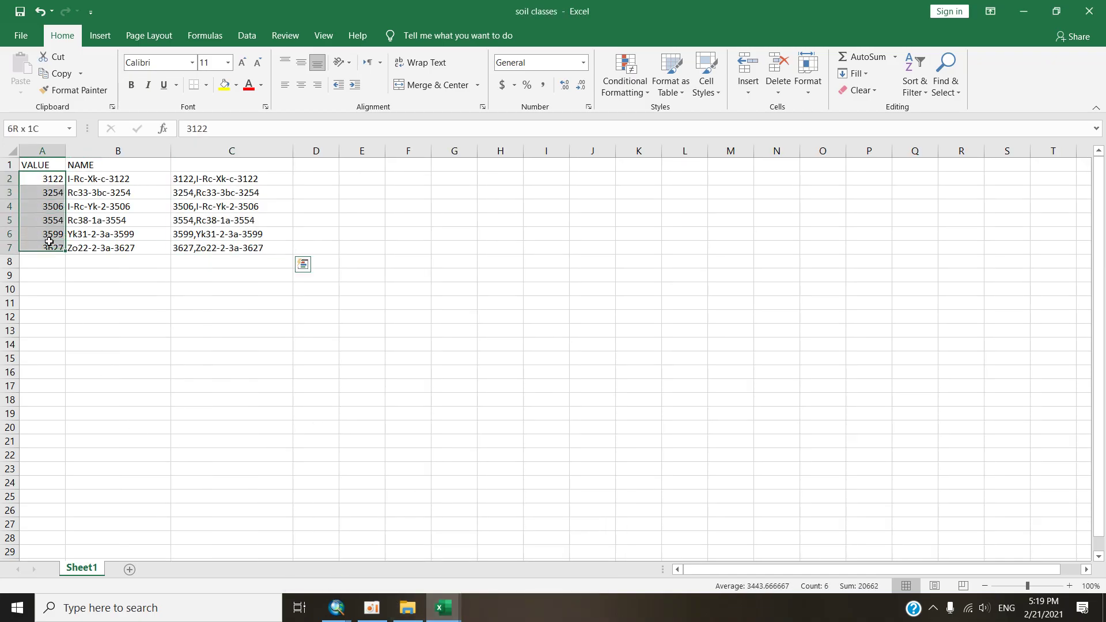
{"action": "right_click", "coordinate": [38, 165]}
{"action": "key", "text": "Escape"}
{"action": "left_click", "coordinate": [30, 178]}
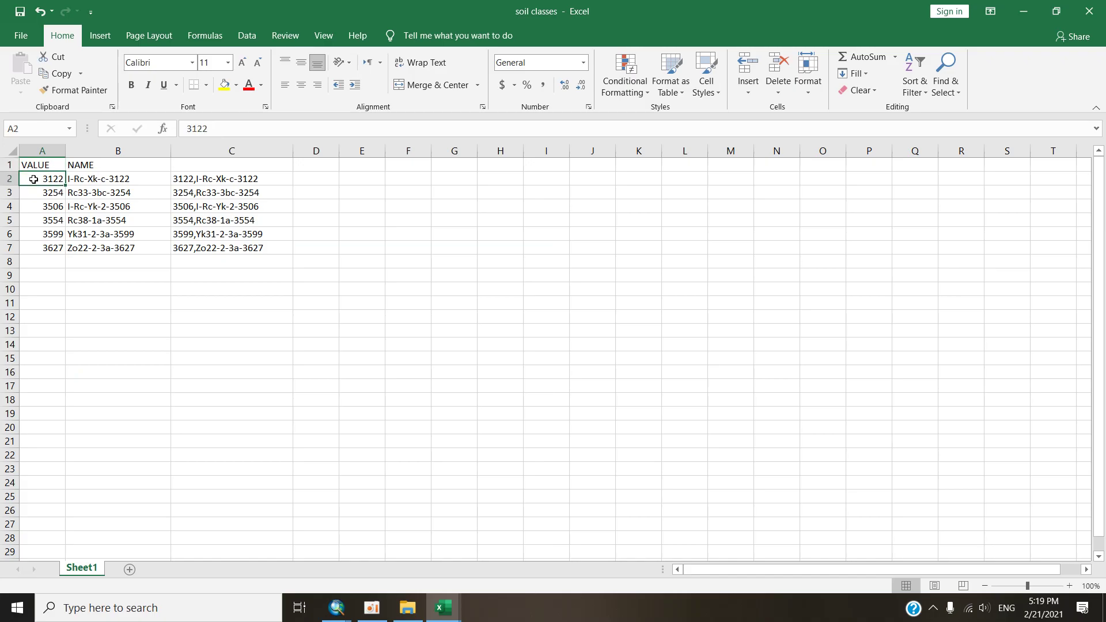
{"action": "left_click_drag", "start_coordinate": [38, 179], "coordinate": [43, 247]}
{"action": "right_click", "coordinate": [44, 211]}
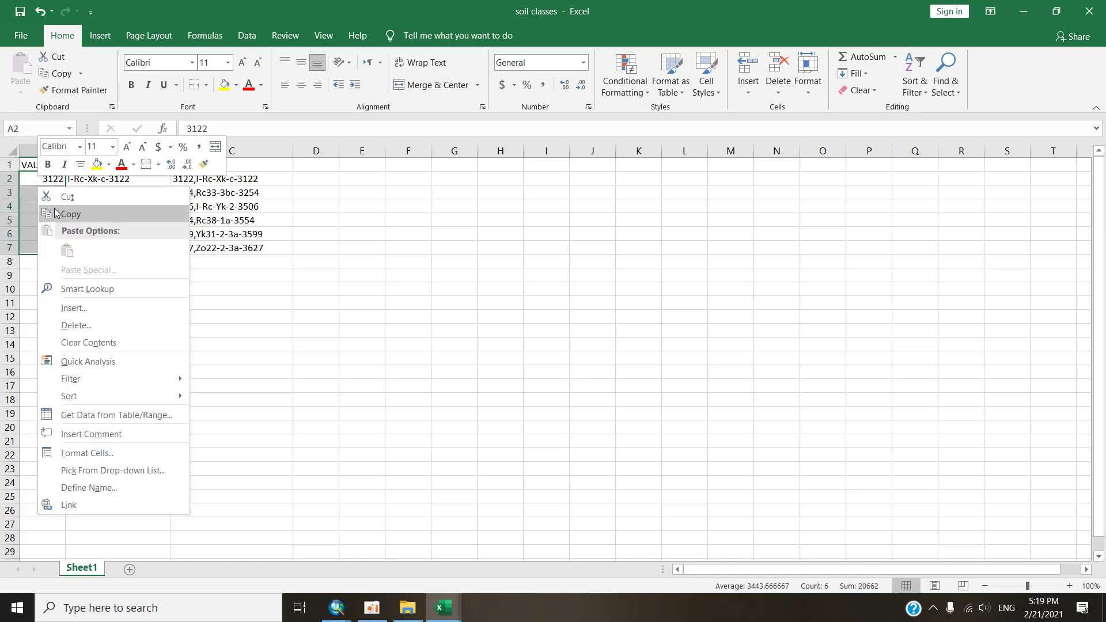
{"action": "left_click", "coordinate": [70, 215]}
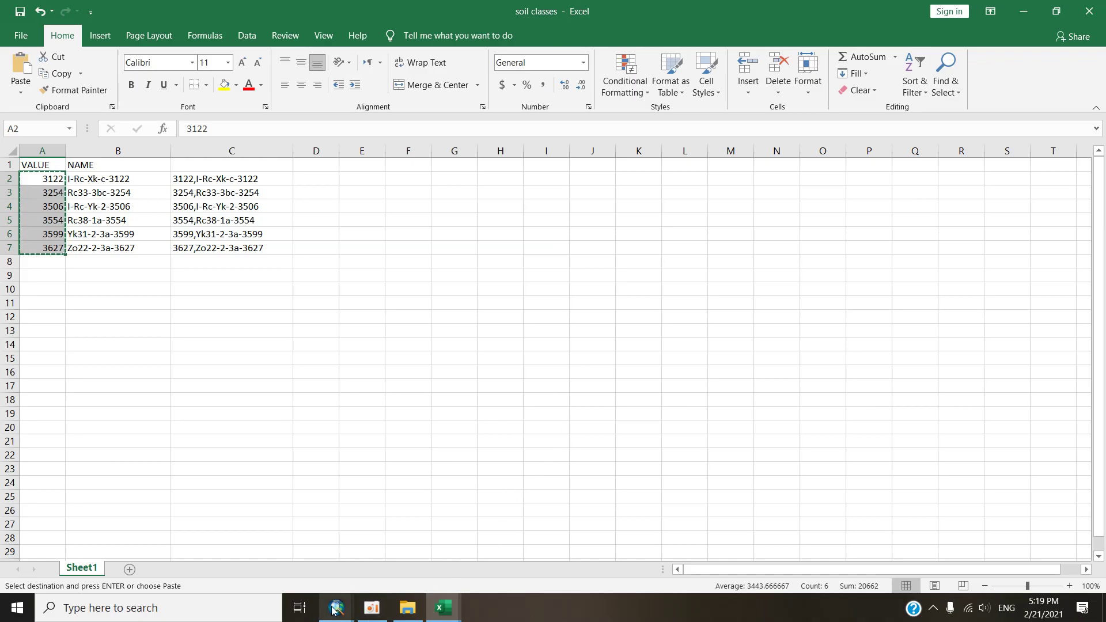
Paste the six soil values into A2 of the table workbook's VALUE column.
{"action": "left_click", "coordinate": [440, 607]}
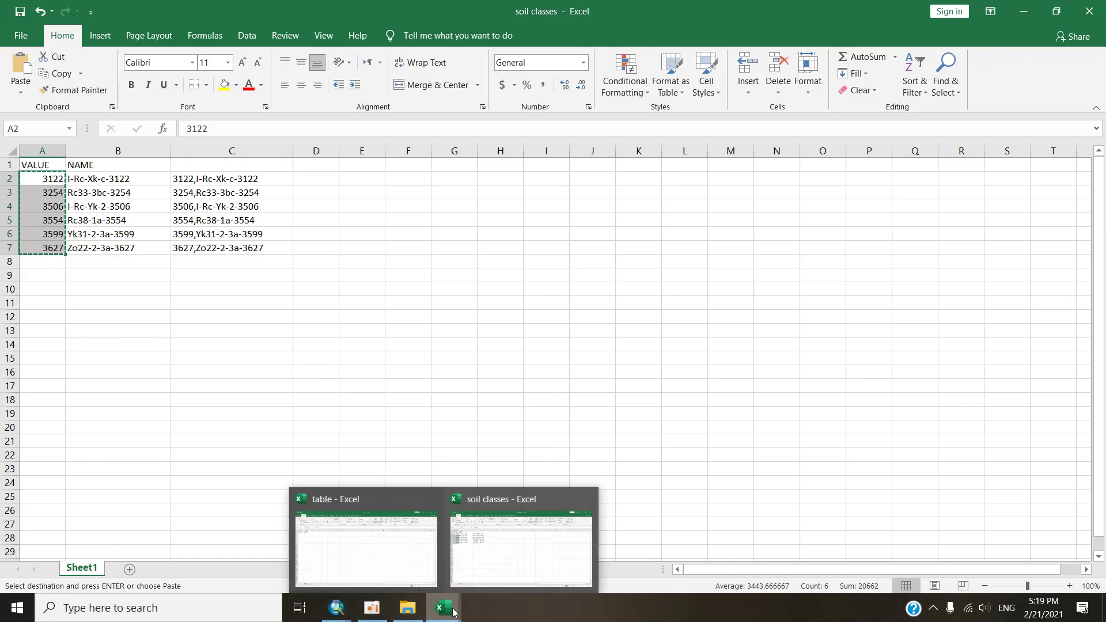
{"action": "left_click", "coordinate": [357, 543]}
{"action": "right_click", "coordinate": [48, 179]}
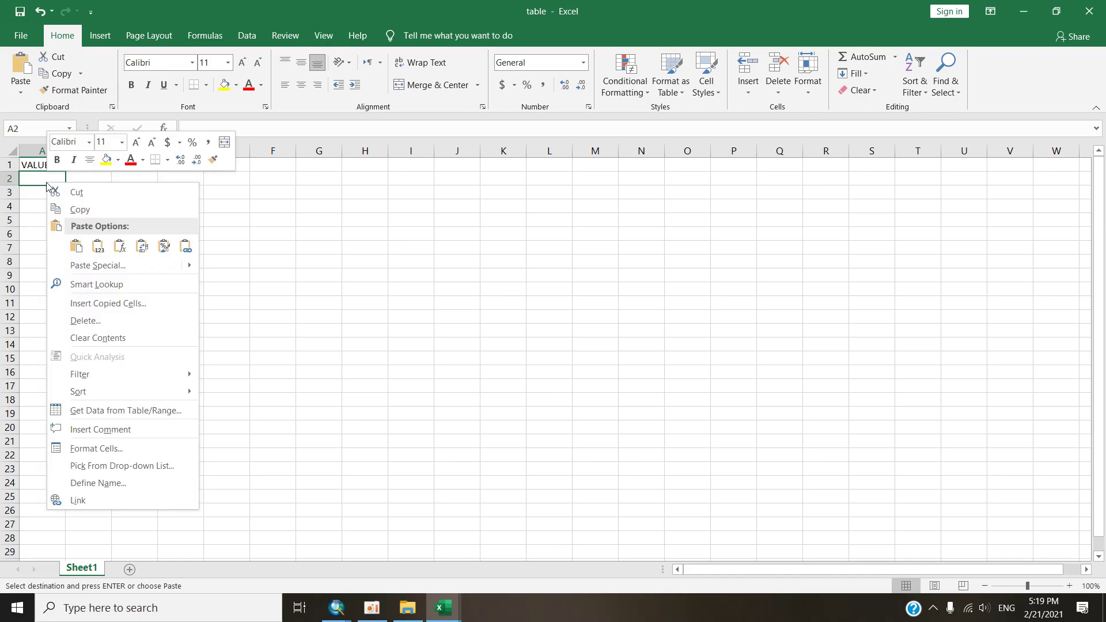
{"action": "left_click", "coordinate": [96, 247]}
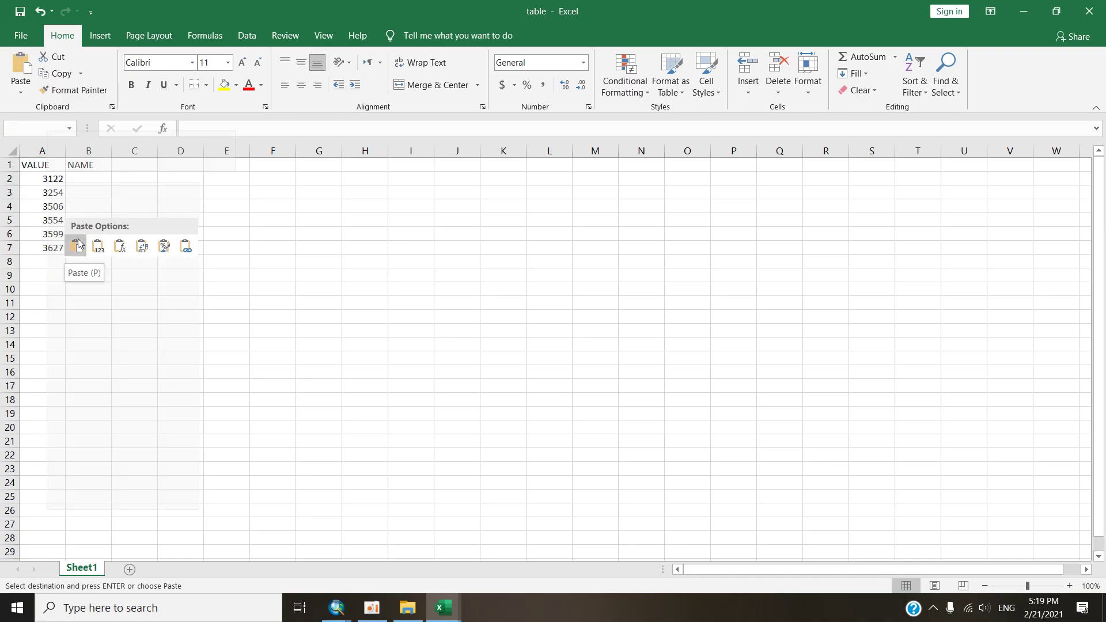
Back in soil classes, review the soil names in column B from B2 to B7.
{"action": "left_click", "coordinate": [450, 611]}
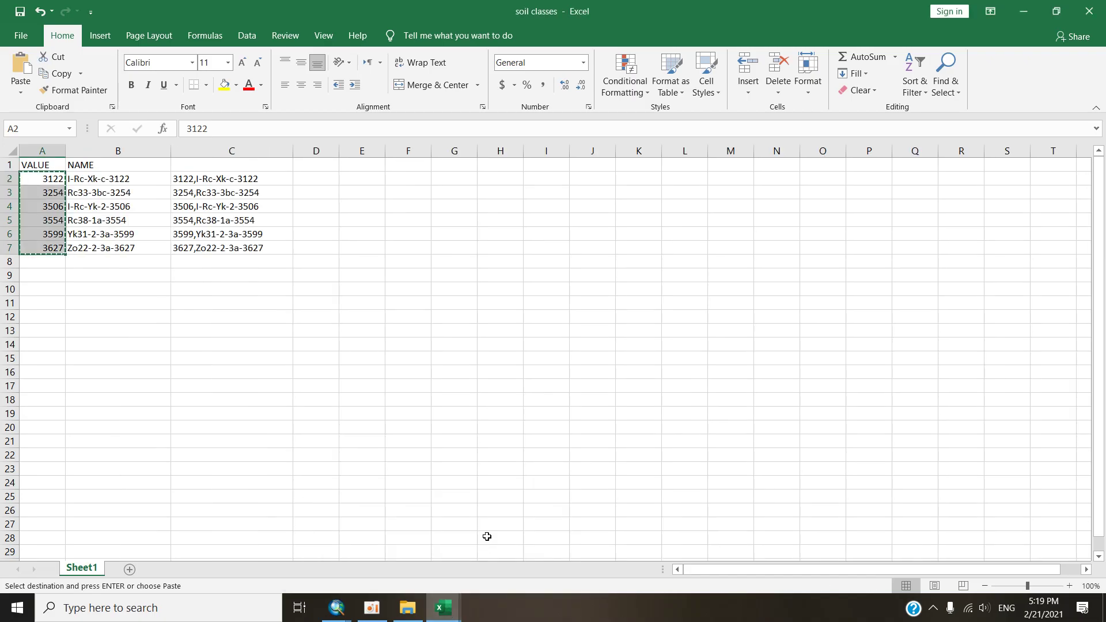
{"action": "left_click", "coordinate": [519, 535]}
{"action": "left_click", "coordinate": [114, 179]}
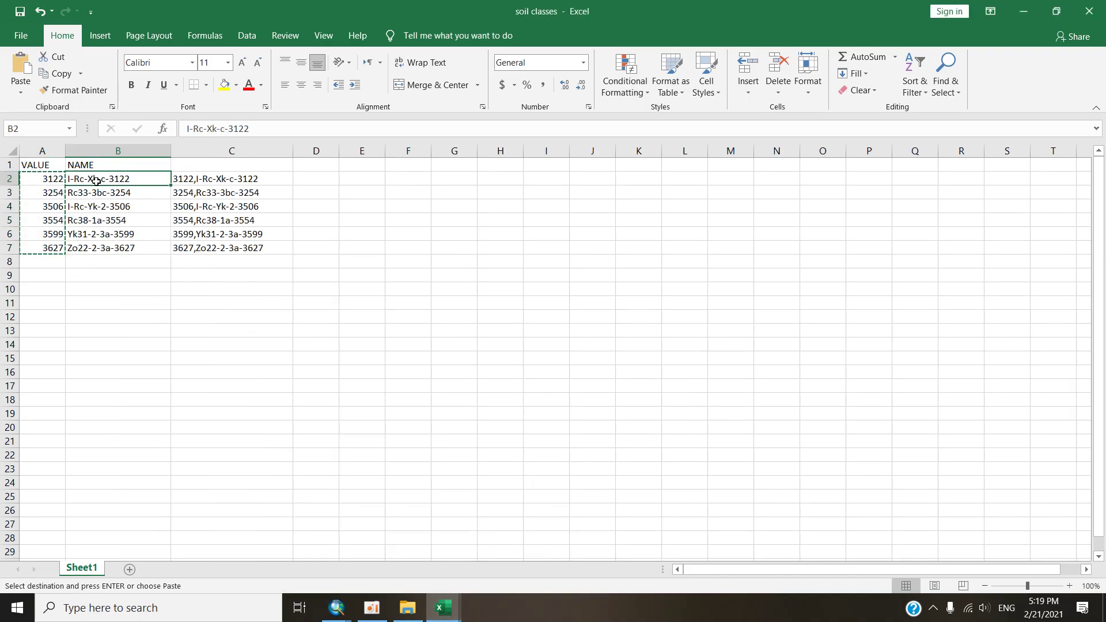
{"action": "left_click", "coordinate": [112, 205]}
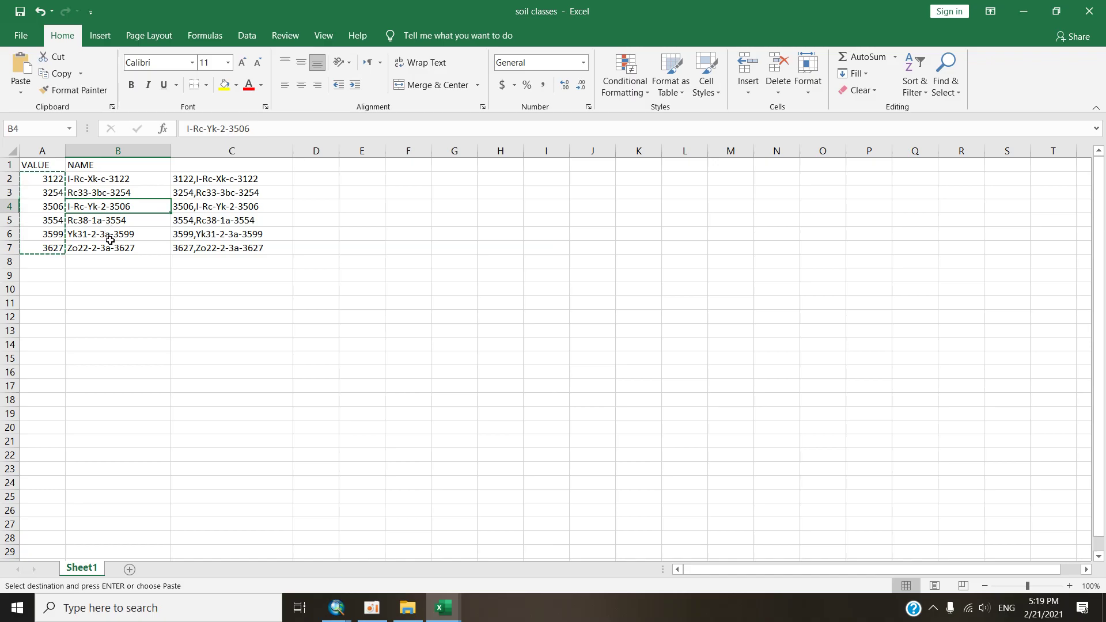
{"action": "left_click", "coordinate": [109, 248]}
{"action": "left_click", "coordinate": [108, 234]}
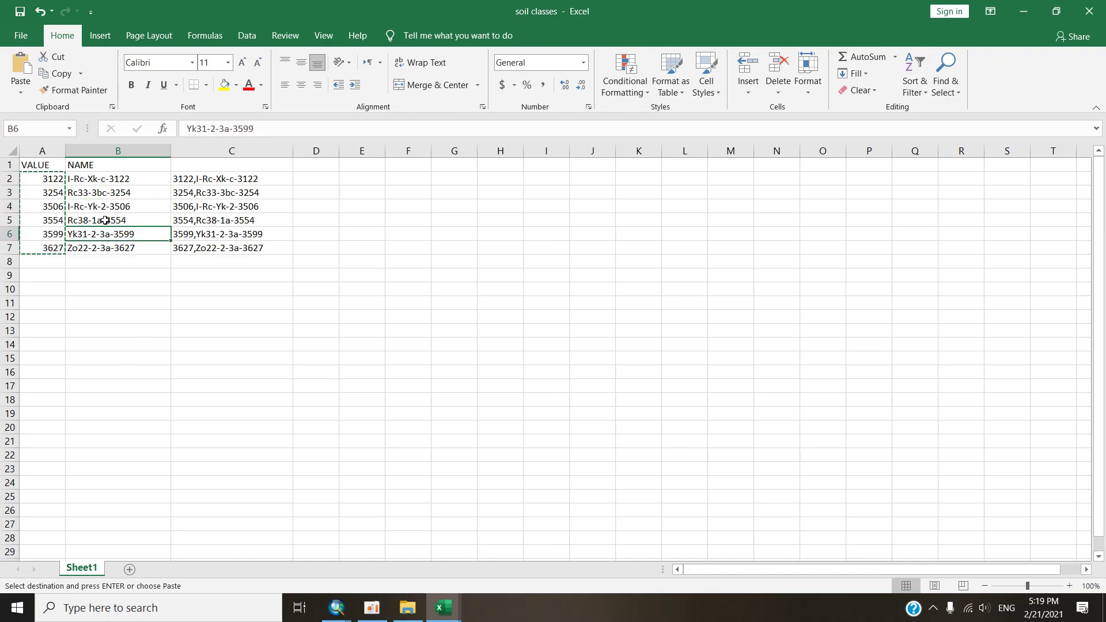
{"action": "left_click", "coordinate": [106, 179]}
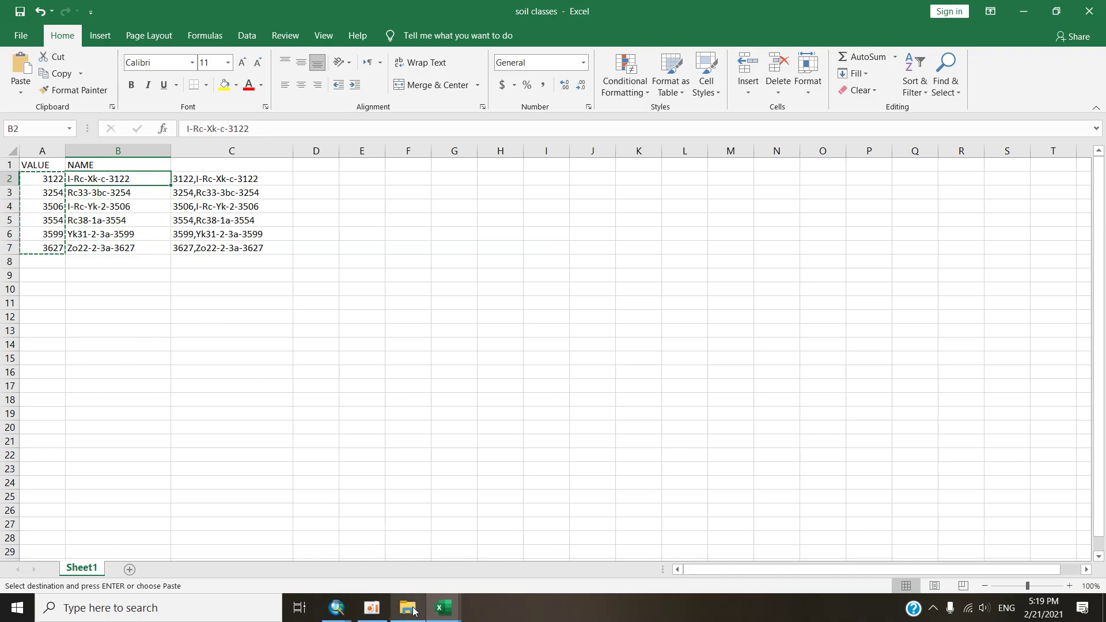
{"action": "mouse_move", "coordinate": [407, 608]}
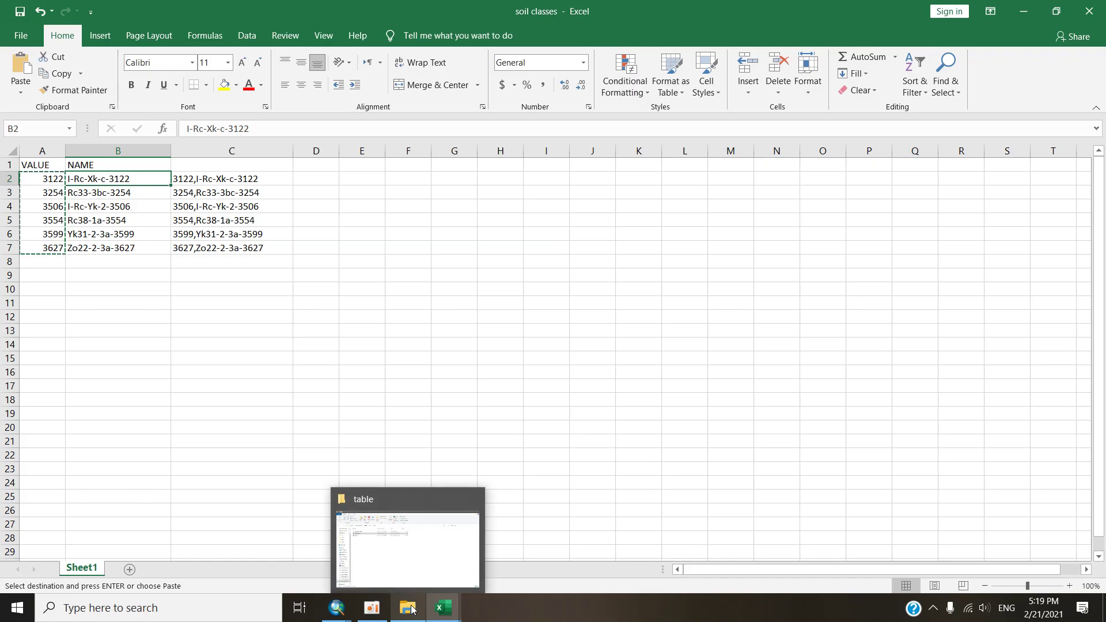
Open SWAT2012.mdb from the ASTGTM2_N33E042 folder on Local Disk (G:).
{"action": "left_click", "coordinate": [408, 608]}
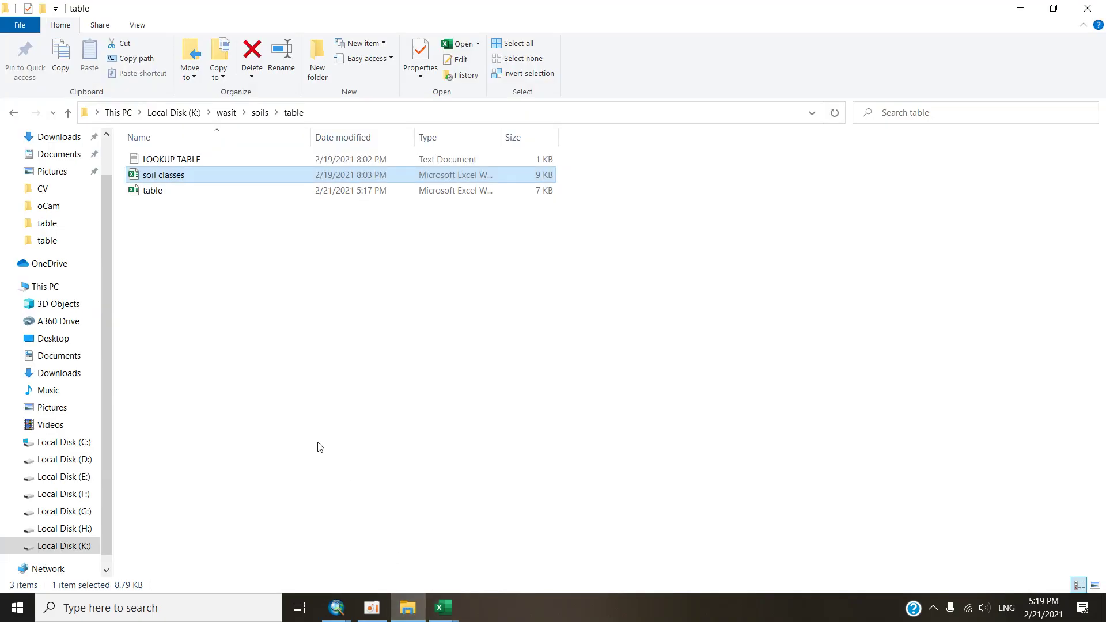
{"action": "left_click", "coordinate": [64, 511]}
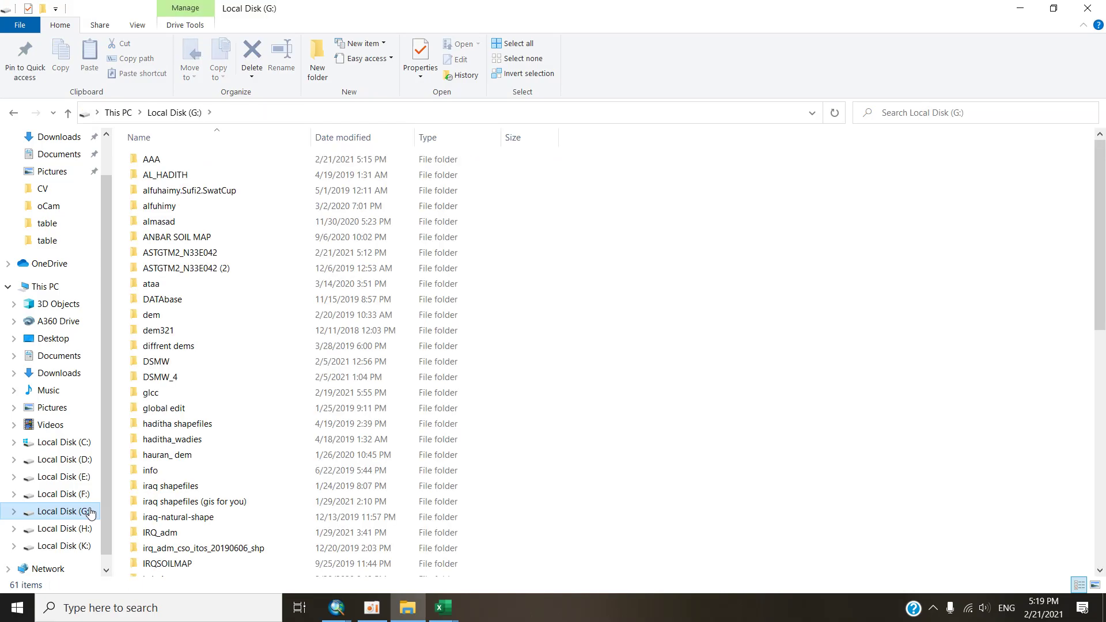
{"action": "left_click", "coordinate": [180, 253]}
{"action": "double_click", "coordinate": [207, 256]}
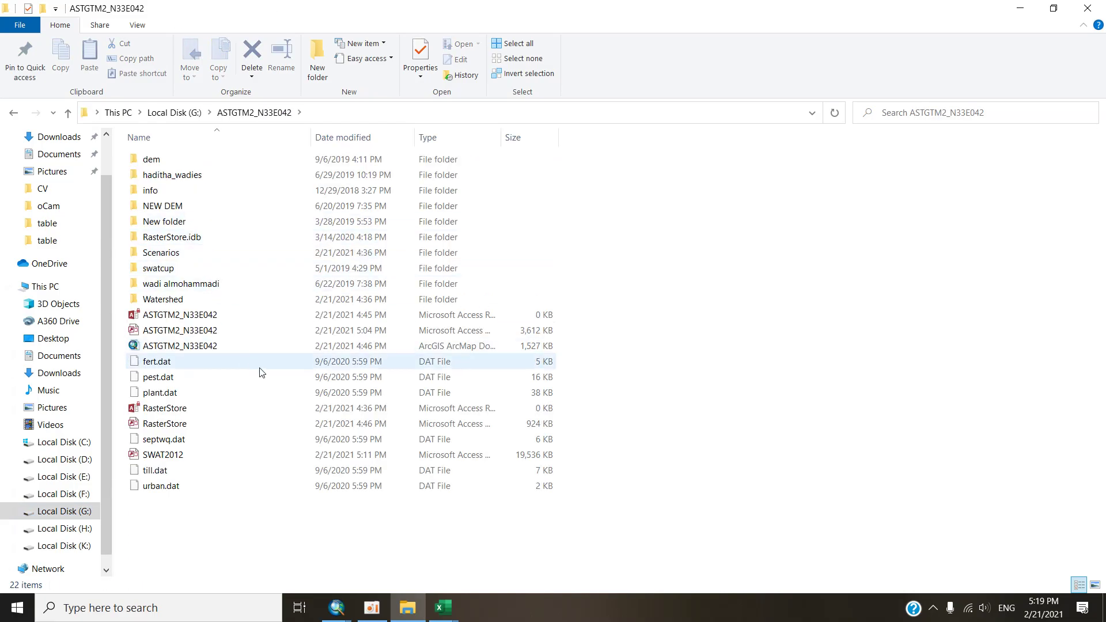
{"action": "left_click", "coordinate": [216, 458]}
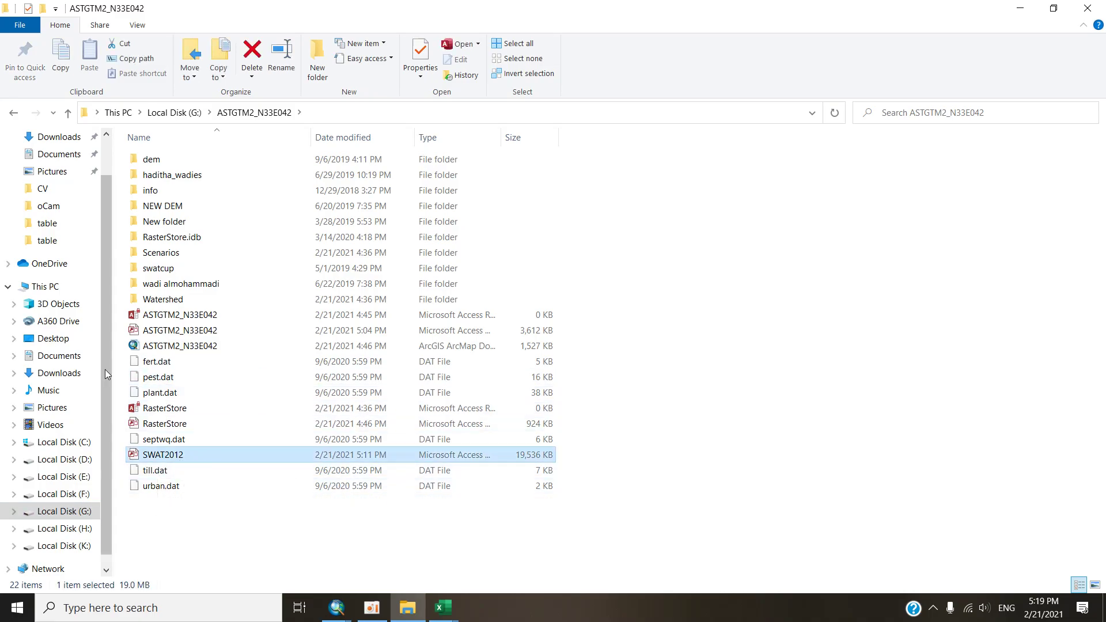
{"action": "left_click", "coordinate": [68, 113]}
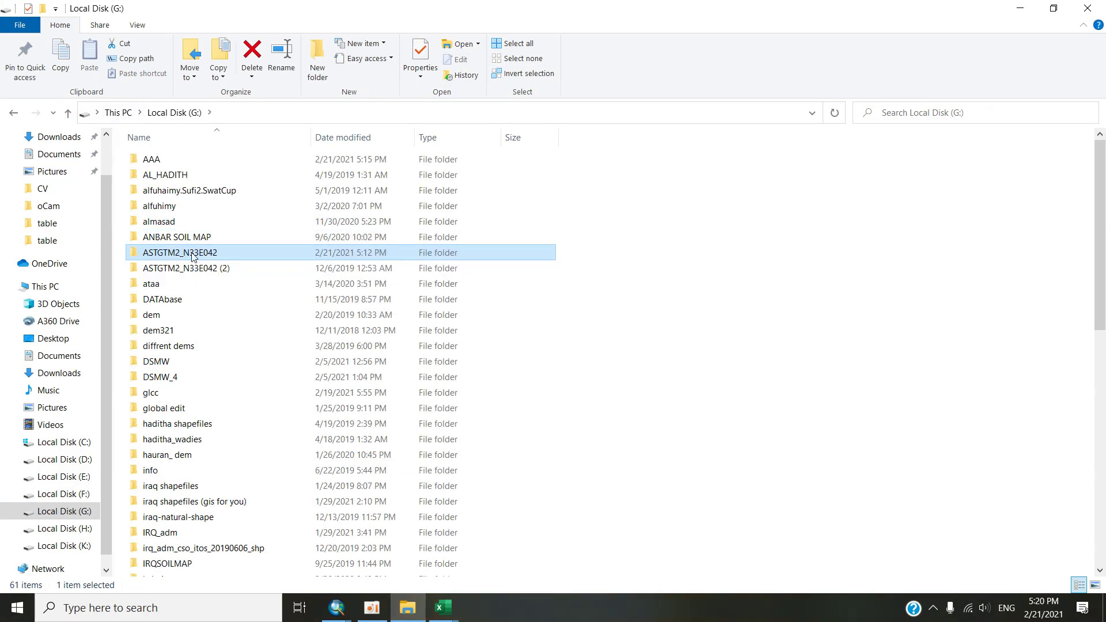
{"action": "double_click", "coordinate": [192, 252]}
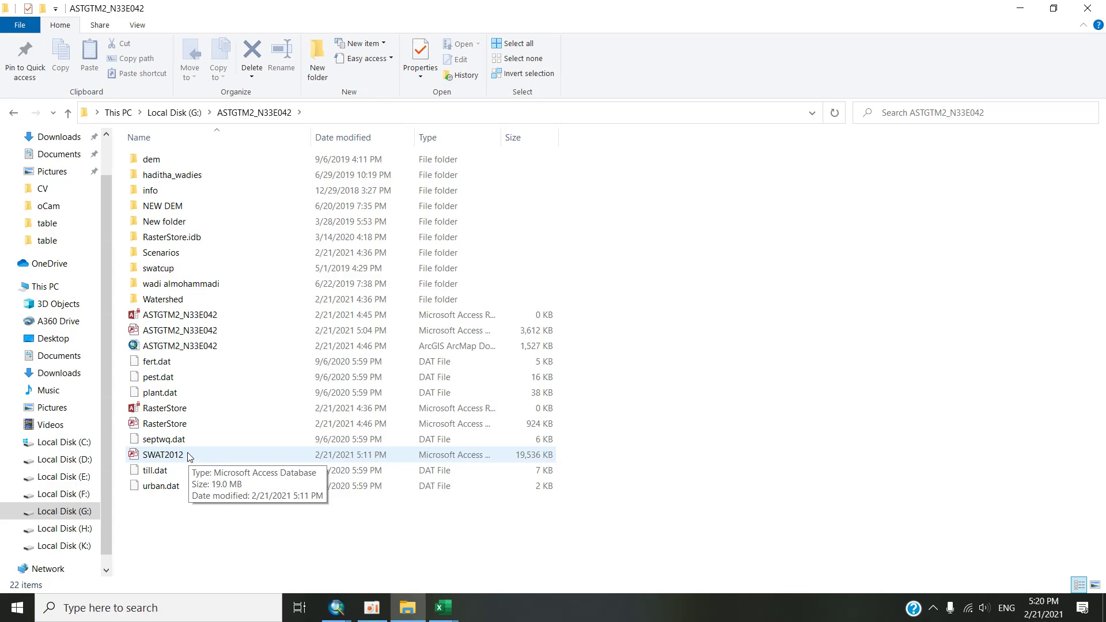
{"action": "double_click", "coordinate": [189, 456]}
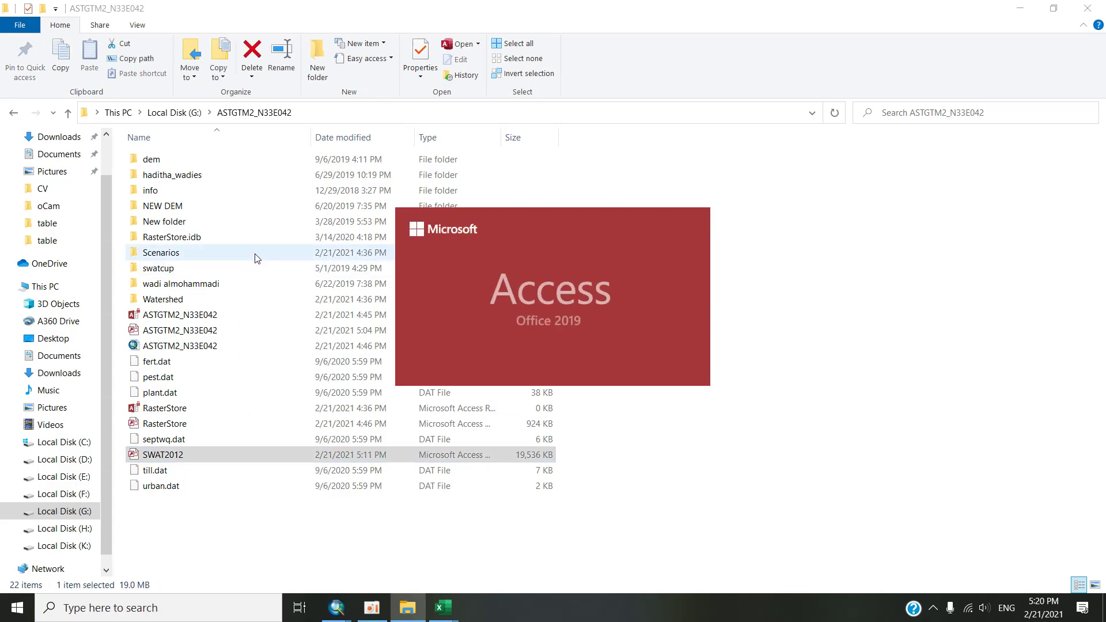
{"action": "scroll", "coordinate": [52, 554], "scroll_direction": "down", "scroll_amount": 1}
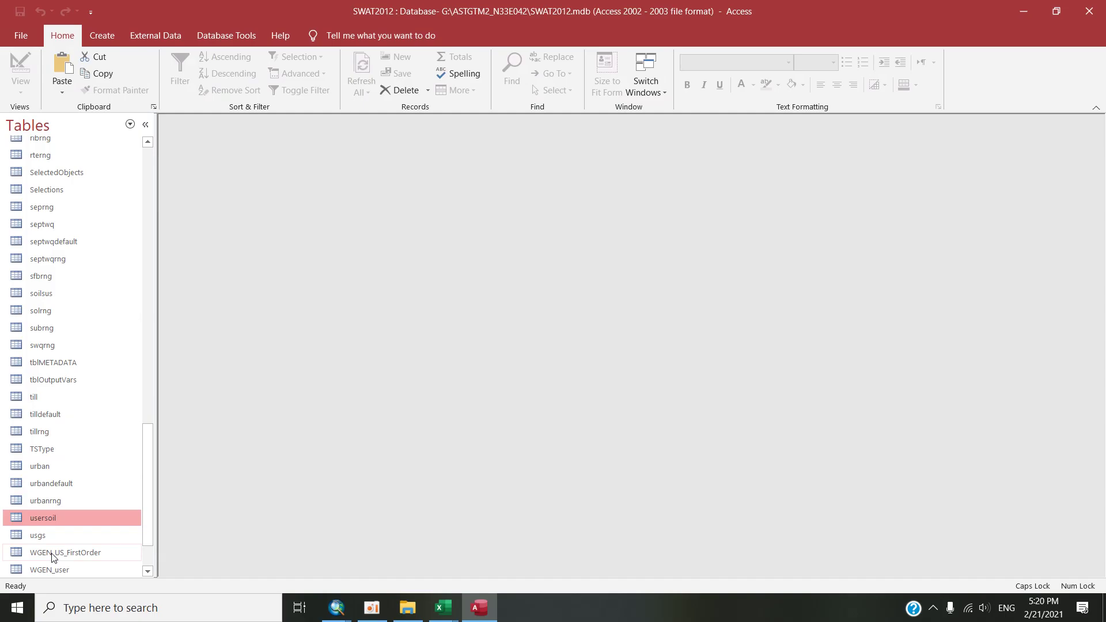
{"action": "scroll", "coordinate": [53, 554], "scroll_direction": "down", "scroll_amount": 1}
Open the usersoil table in Access after a quick check of cell A2 in the table workbook.
{"action": "double_click", "coordinate": [68, 447]}
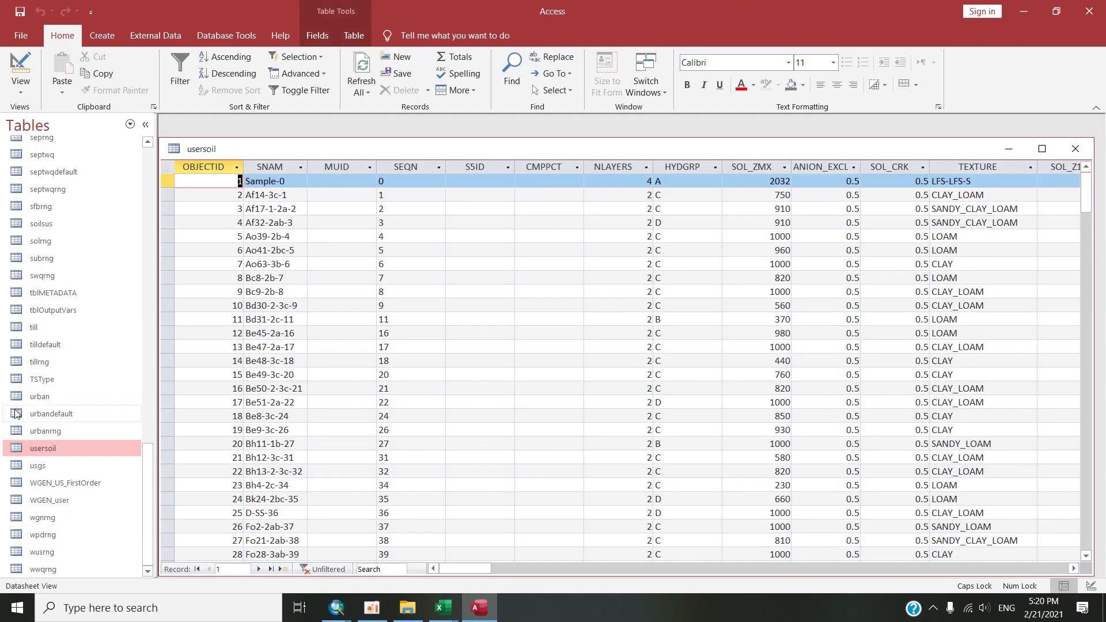
{"action": "scroll", "coordinate": [338, 279], "scroll_direction": "down", "scroll_amount": 6}
{"action": "scroll", "coordinate": [346, 286], "scroll_direction": "up", "scroll_amount": 6}
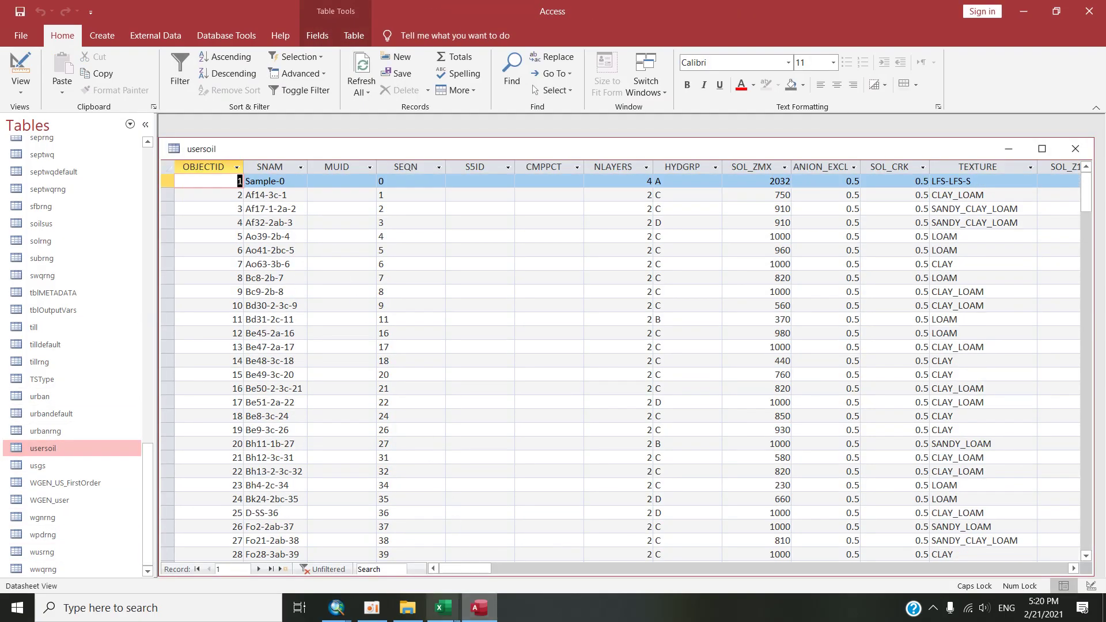
{"action": "left_click", "coordinate": [441, 608]}
{"action": "left_click", "coordinate": [363, 540]}
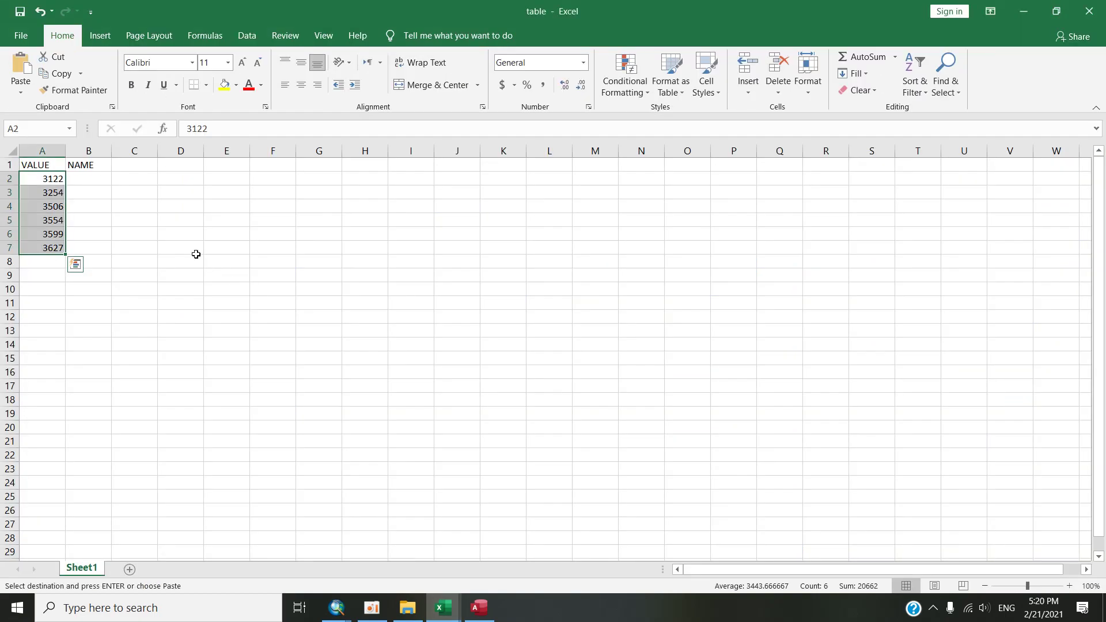
{"action": "left_click", "coordinate": [53, 180]}
{"action": "key", "text": "Right"}
{"action": "key", "text": "Left"}
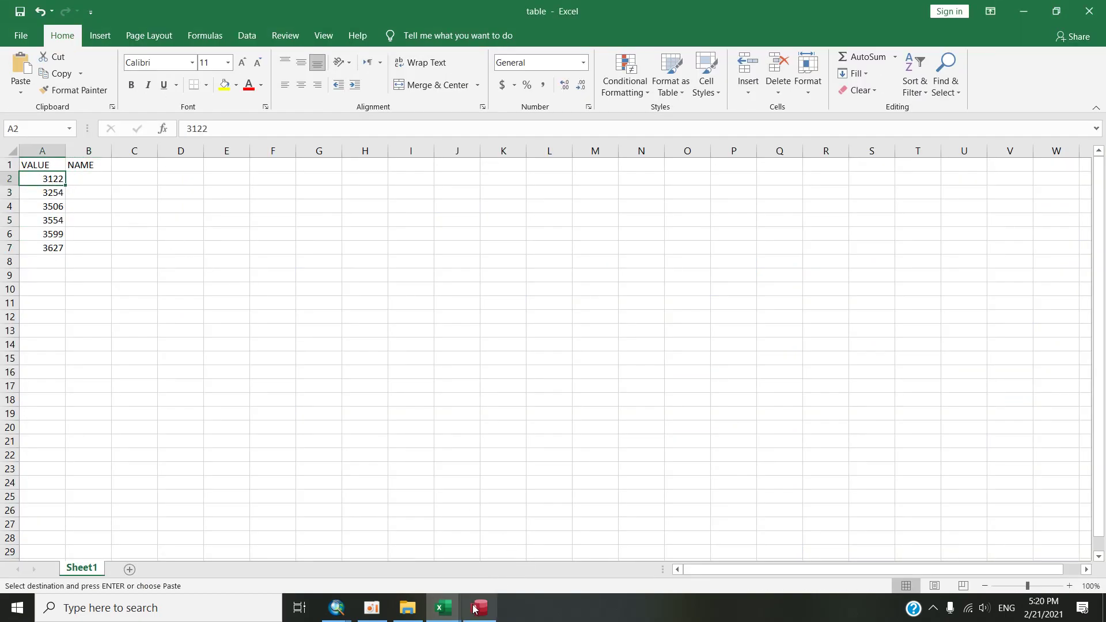
{"action": "left_click", "coordinate": [476, 607]}
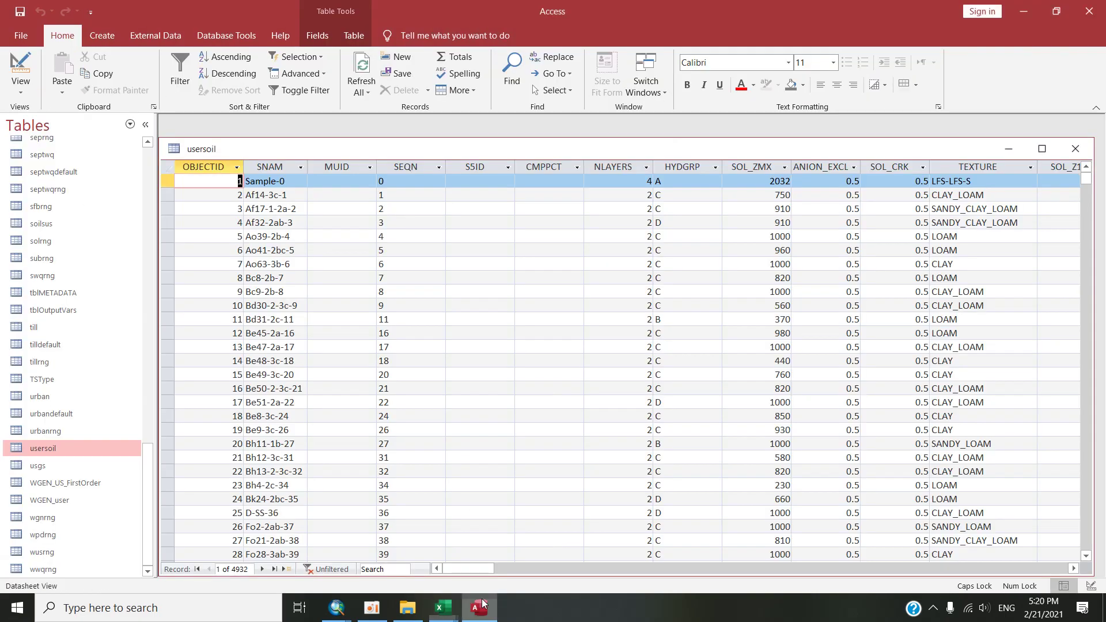
Filter usersoil to SEQN beginning with 3122, copied from the table workbook's A2.
{"action": "left_click", "coordinate": [439, 167]}
{"action": "mouse_move", "coordinate": [478, 237]}
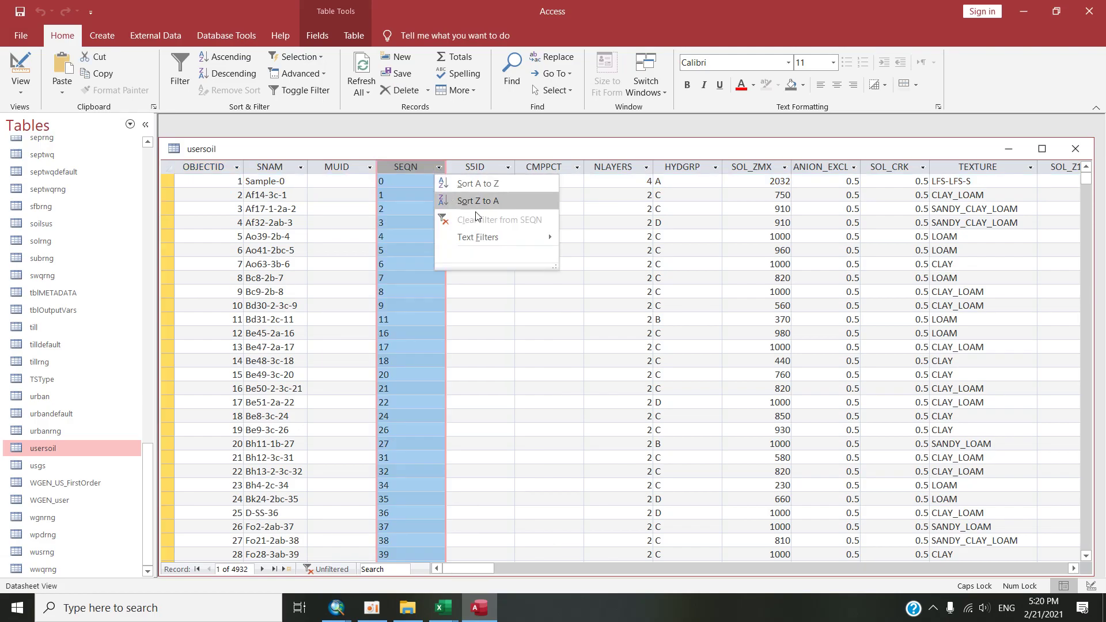
{"action": "left_click", "coordinate": [608, 274]}
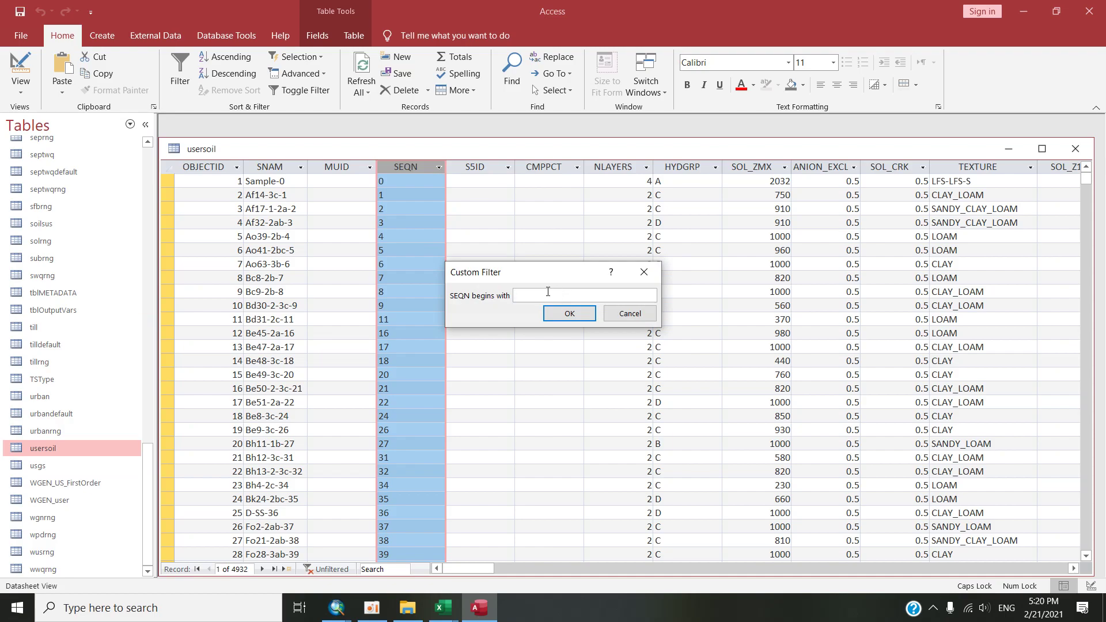
{"action": "left_click", "coordinate": [338, 519]}
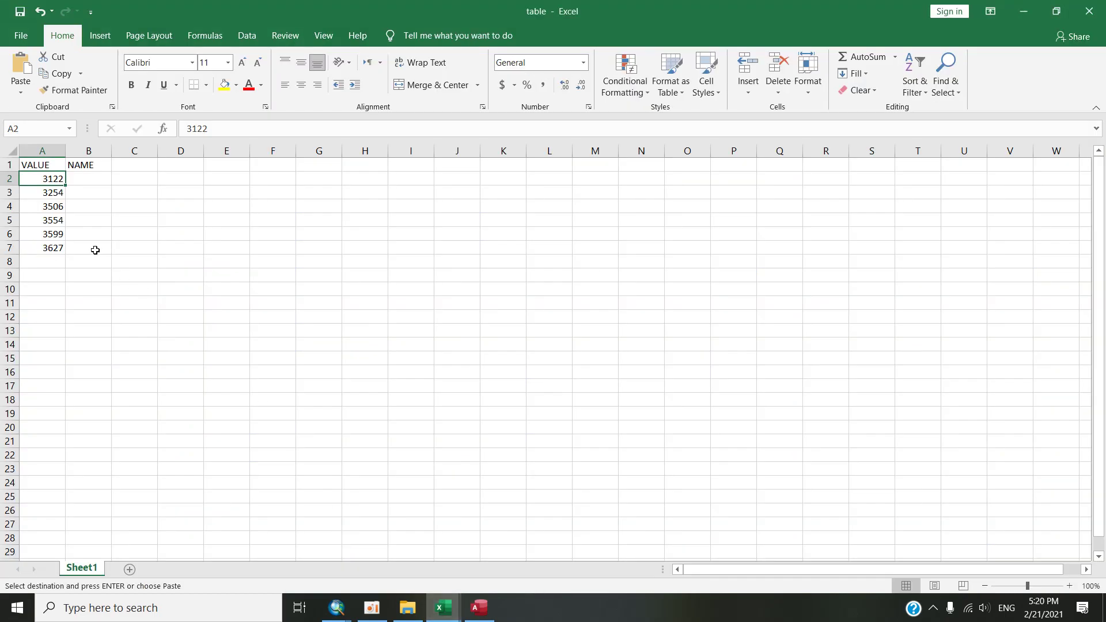
{"action": "right_click", "coordinate": [44, 179]}
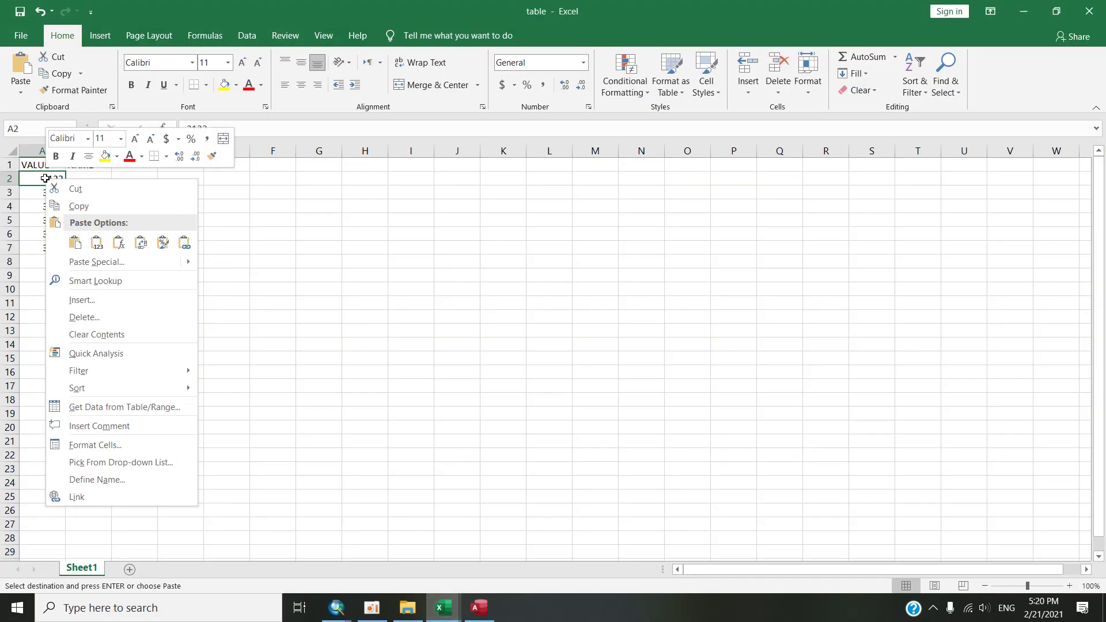
{"action": "left_click", "coordinate": [78, 205]}
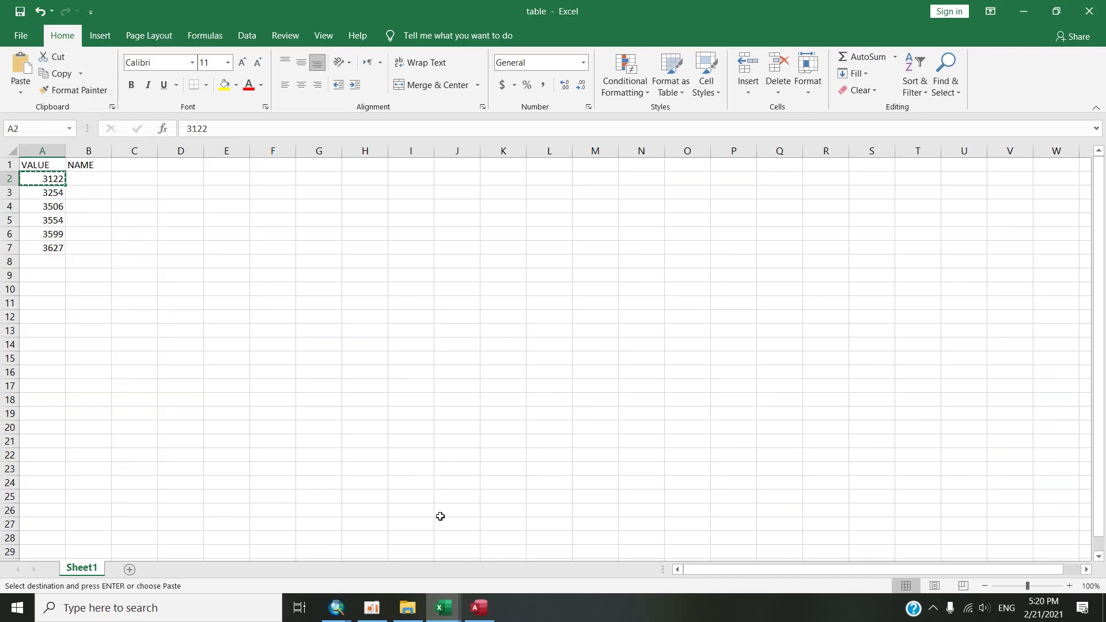
{"action": "left_click", "coordinate": [478, 608]}
{"action": "right_click", "coordinate": [533, 295]}
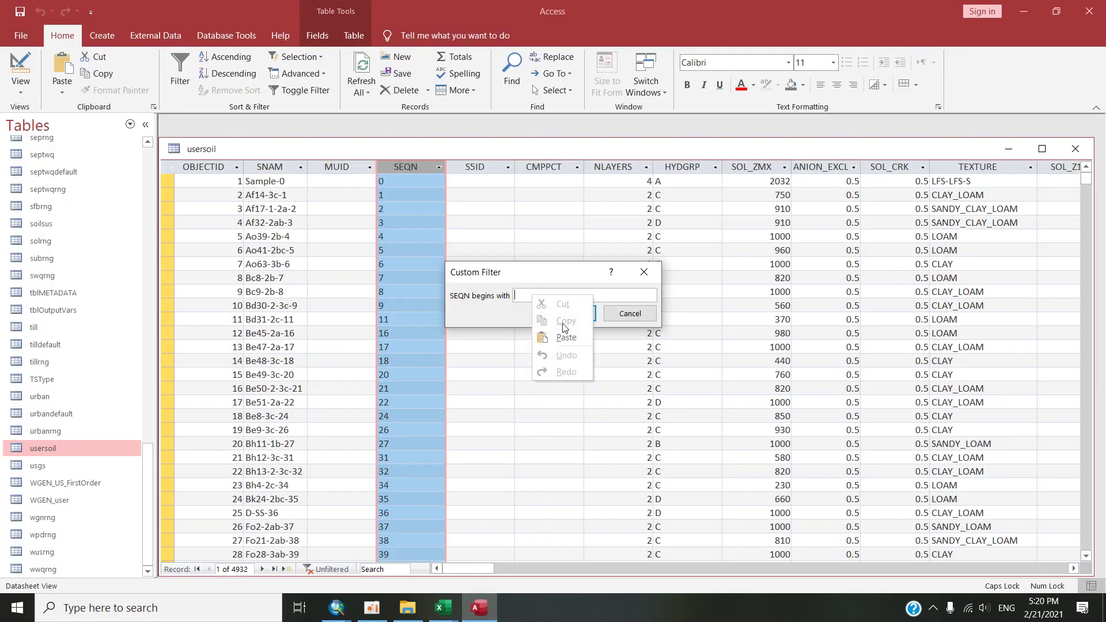
{"action": "left_click", "coordinate": [553, 332]}
{"action": "left_click", "coordinate": [568, 312]}
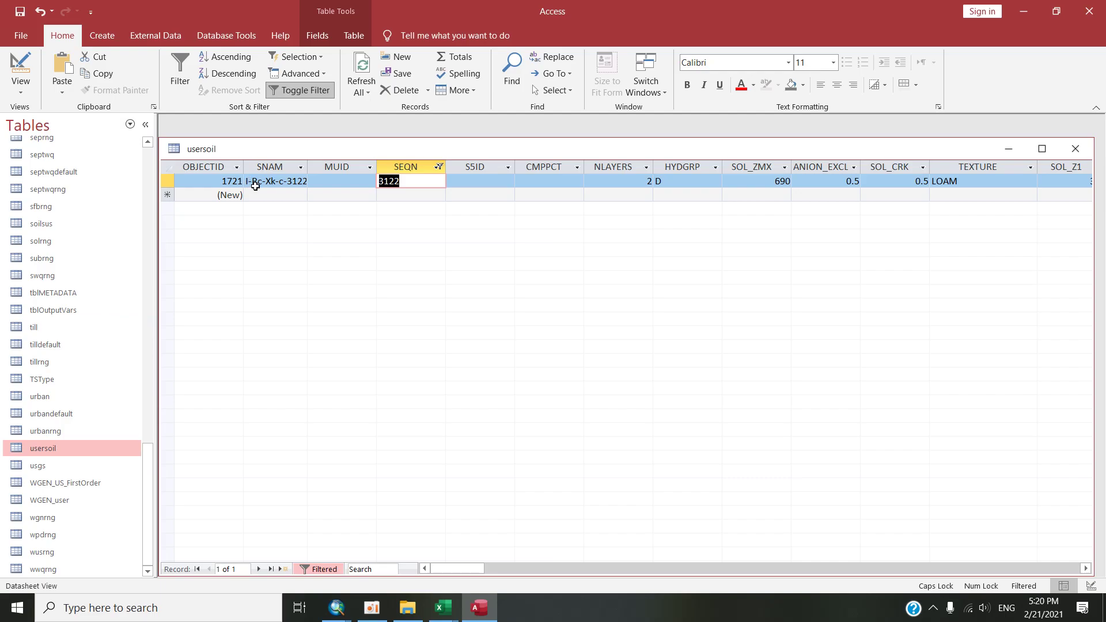
Copy the soil name I-Rc-Xk-c-3122 from the filtered record's SNAM field.
{"action": "left_click", "coordinate": [248, 182]}
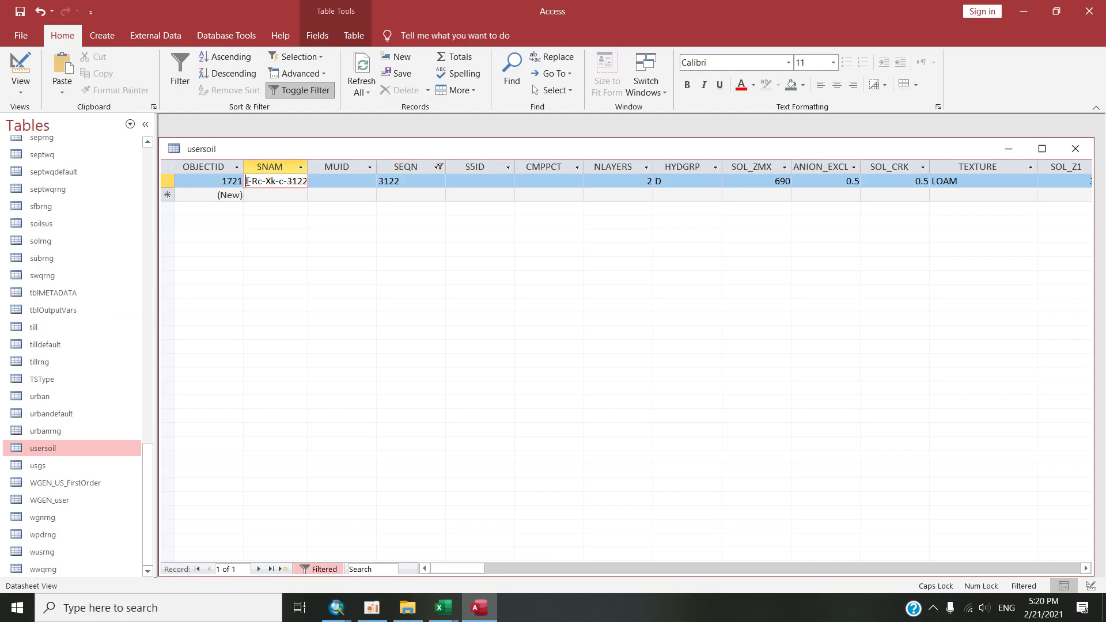
{"action": "left_click_drag", "start_coordinate": [248, 181], "coordinate": [306, 181]}
{"action": "right_click", "coordinate": [280, 182]}
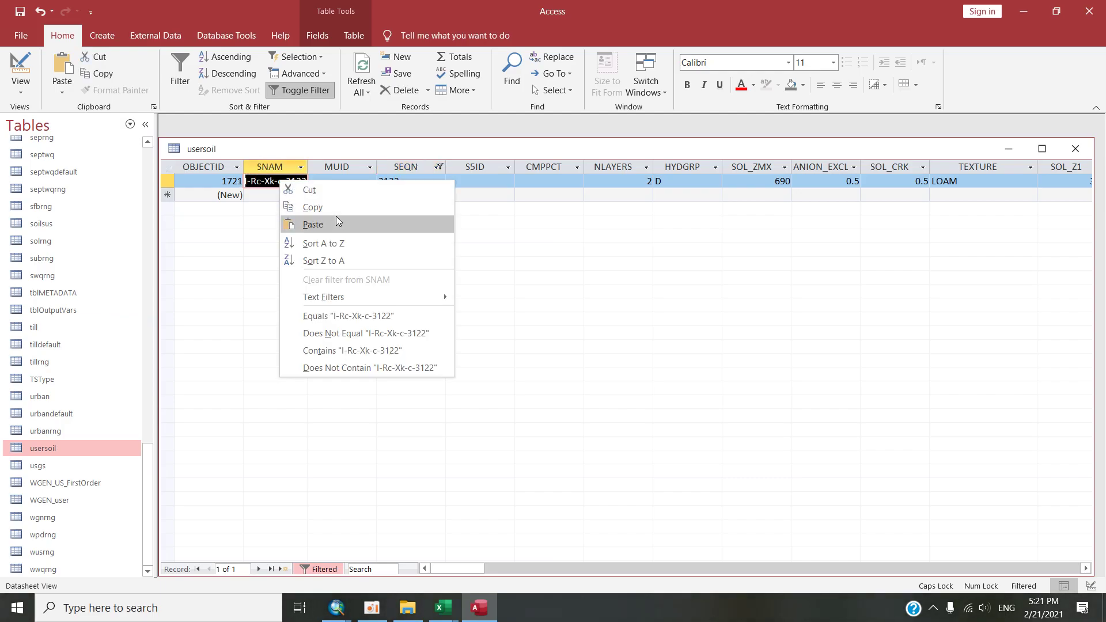
{"action": "left_click", "coordinate": [313, 226]}
Paste I-Rc-Xk-c-3122 into B2 of the table workbook and autofit column B.
{"action": "left_click", "coordinate": [443, 608]}
{"action": "left_click", "coordinate": [511, 536]}
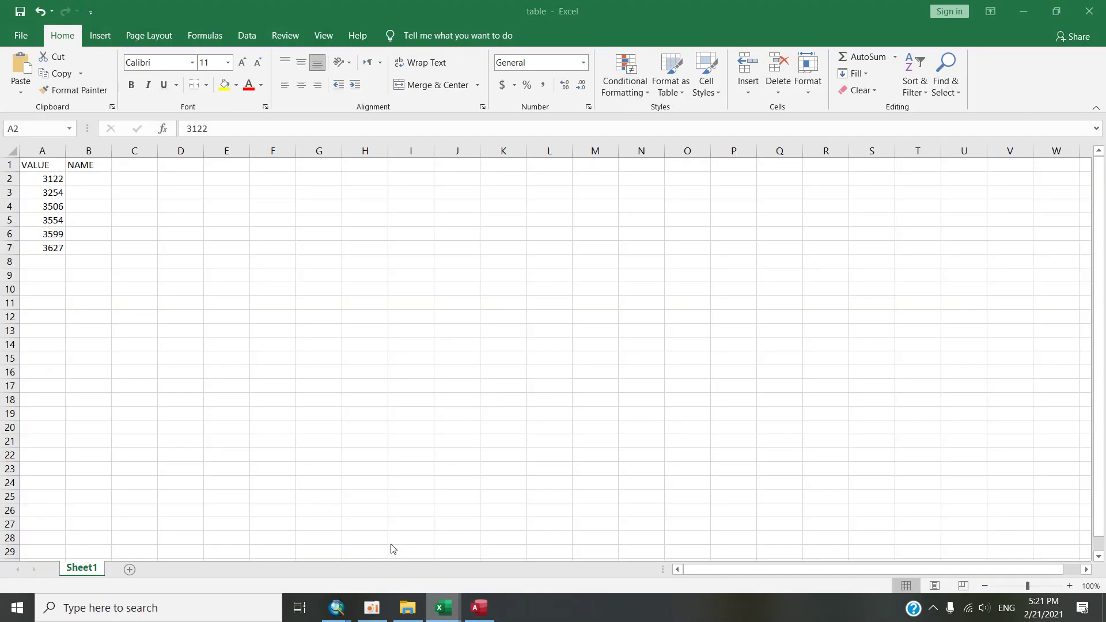
{"action": "right_click", "coordinate": [85, 178]}
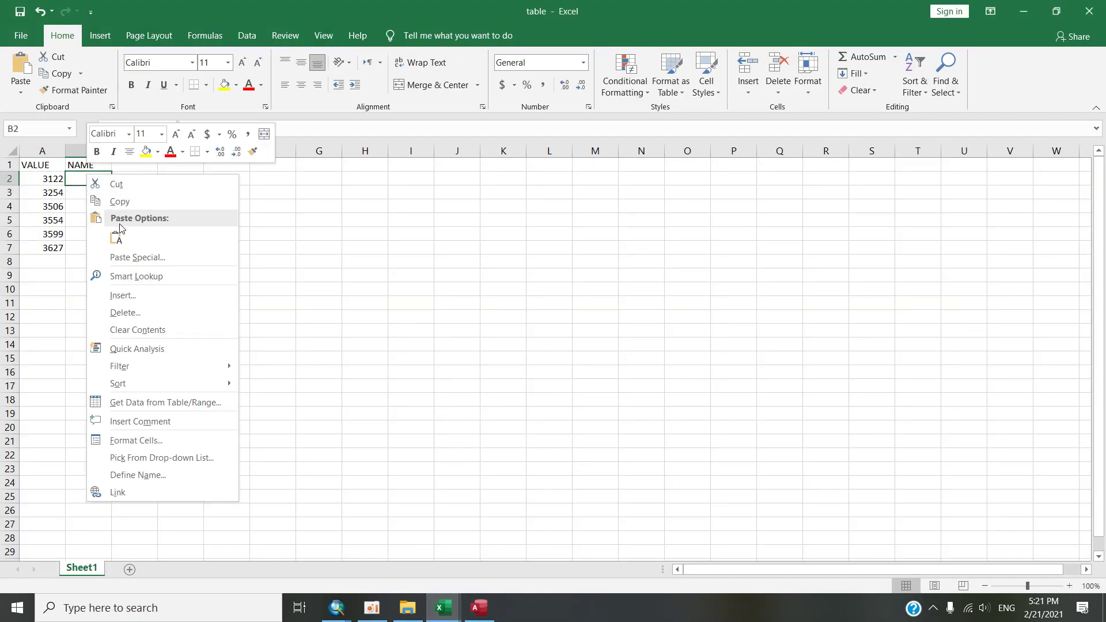
{"action": "left_click", "coordinate": [118, 229]}
{"action": "left_click", "coordinate": [111, 161]}
{"action": "double_click", "coordinate": [111, 151]}
{"action": "left_click", "coordinate": [176, 178]}
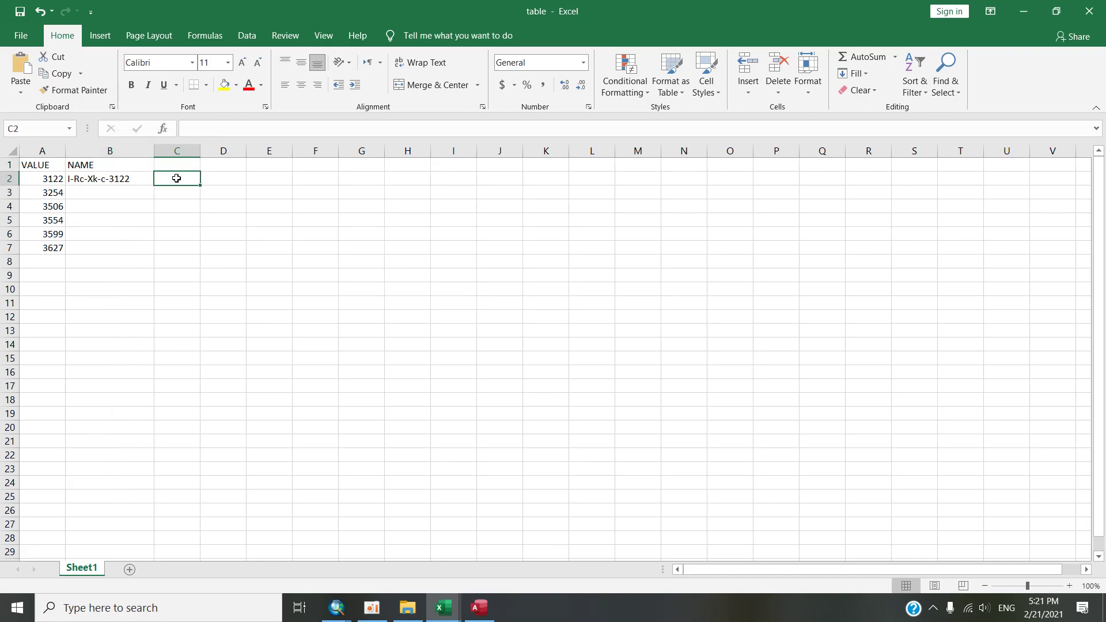
Select the next value 3254, undo an accidental drag of it, and return to Access.
{"action": "left_click", "coordinate": [42, 178]}
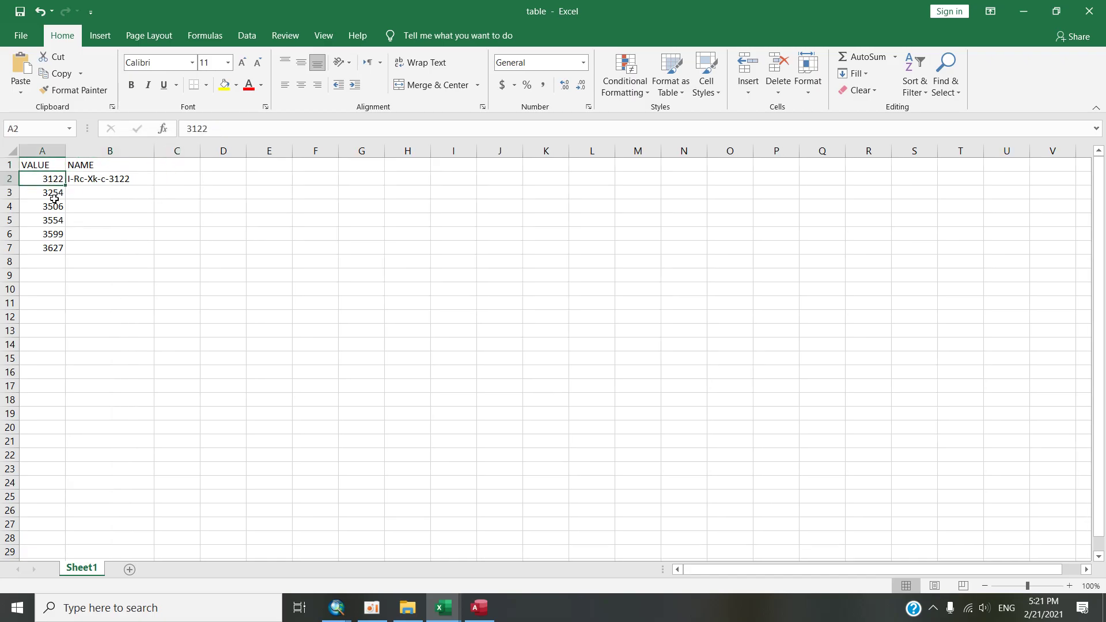
{"action": "left_click", "coordinate": [53, 193]}
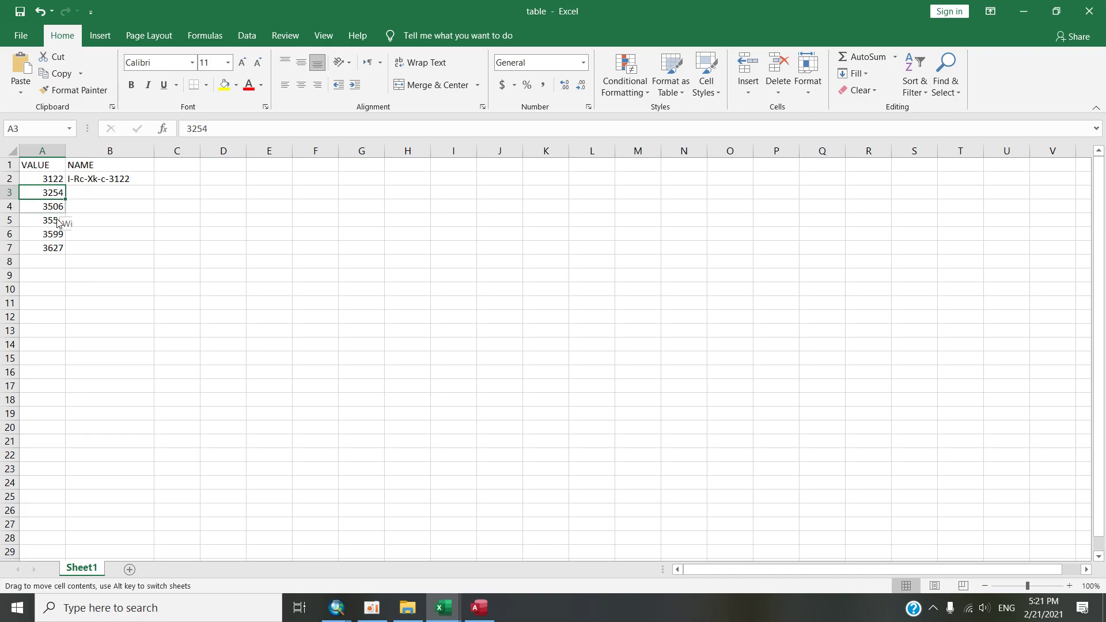
{"action": "left_click_drag", "start_coordinate": [52, 198], "coordinate": [52, 267]}
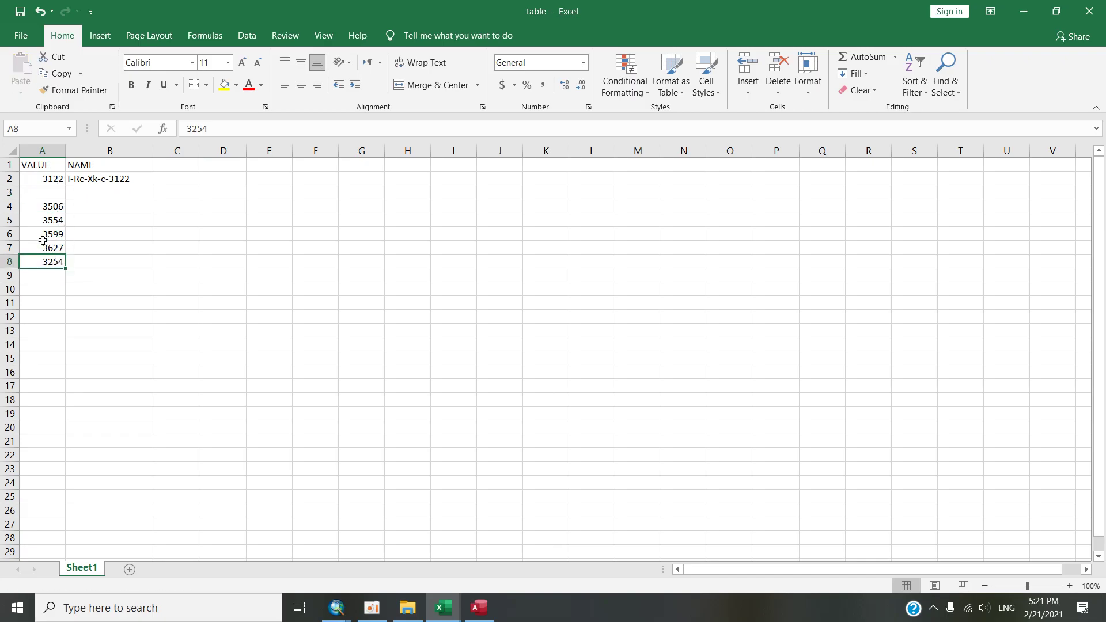
{"action": "key", "text": "ctrl+z"}
{"action": "left_click", "coordinate": [89, 193]}
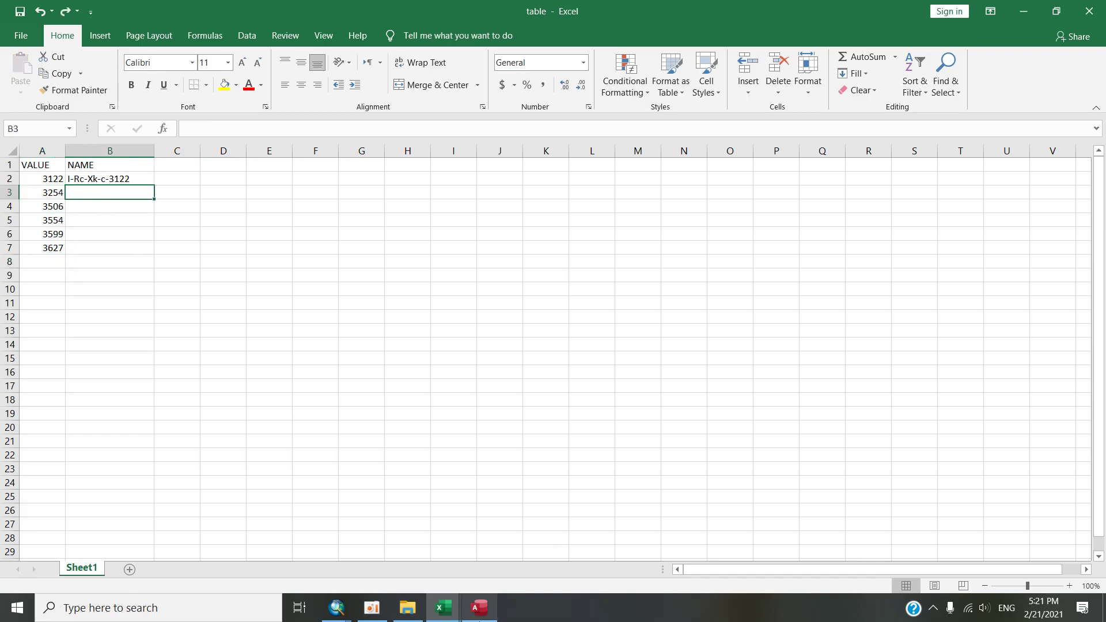
{"action": "left_click", "coordinate": [477, 607]}
Copy the six soil names in B2:B7 from the soil classes workbook.
{"action": "left_click", "coordinate": [443, 608]}
{"action": "left_click", "coordinate": [494, 553]}
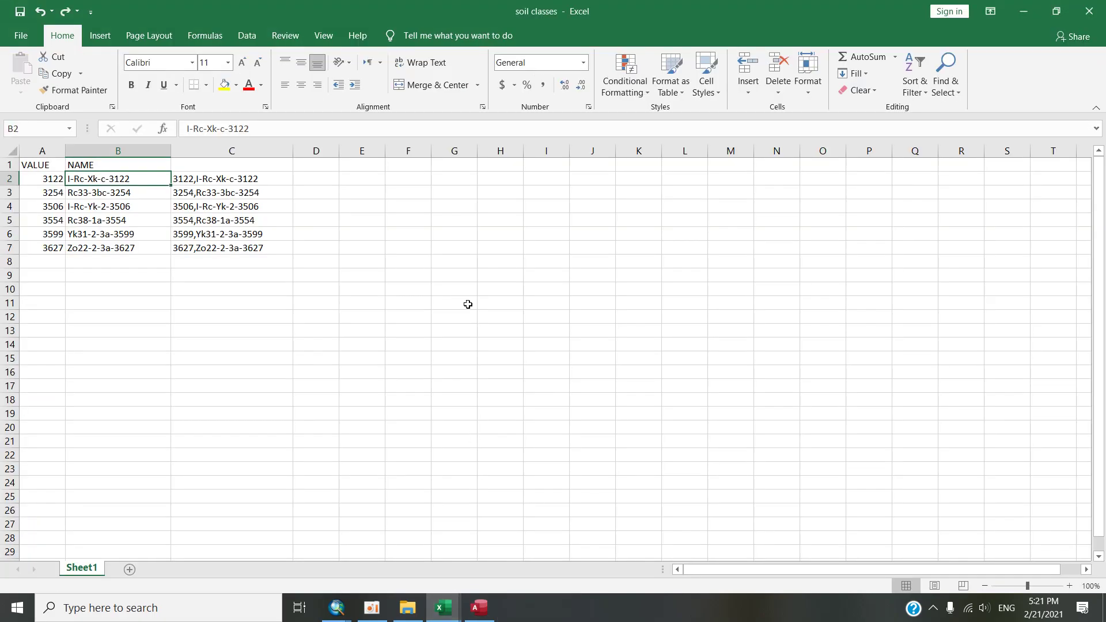
{"action": "left_click", "coordinate": [113, 192]}
{"action": "left_click_drag", "start_coordinate": [111, 178], "coordinate": [115, 249]}
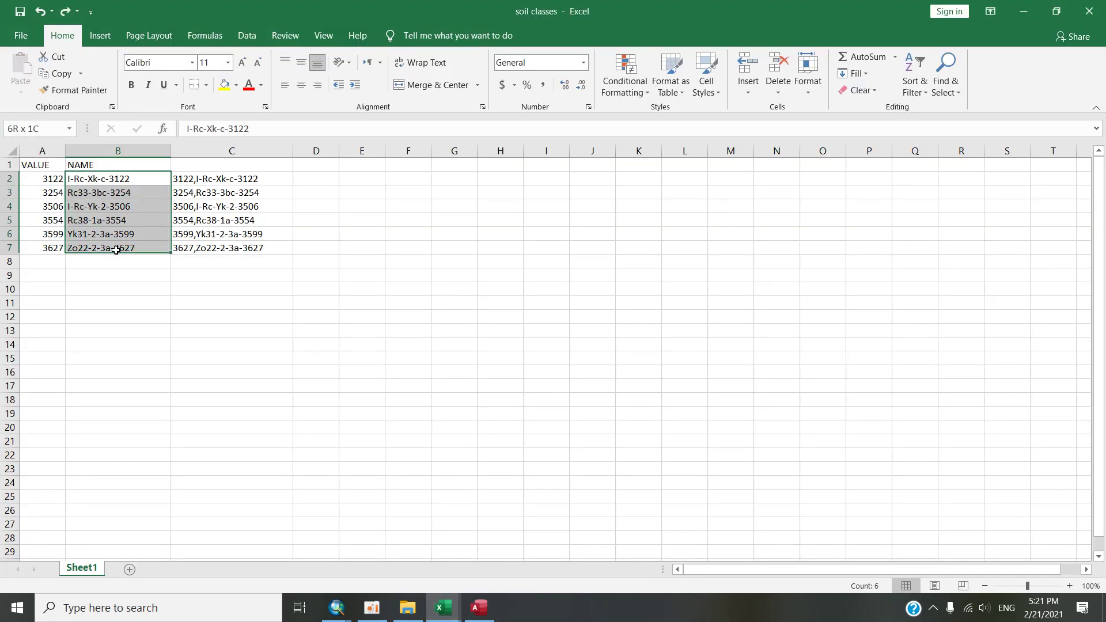
{"action": "right_click", "coordinate": [103, 194]}
{"action": "left_click", "coordinate": [134, 215]}
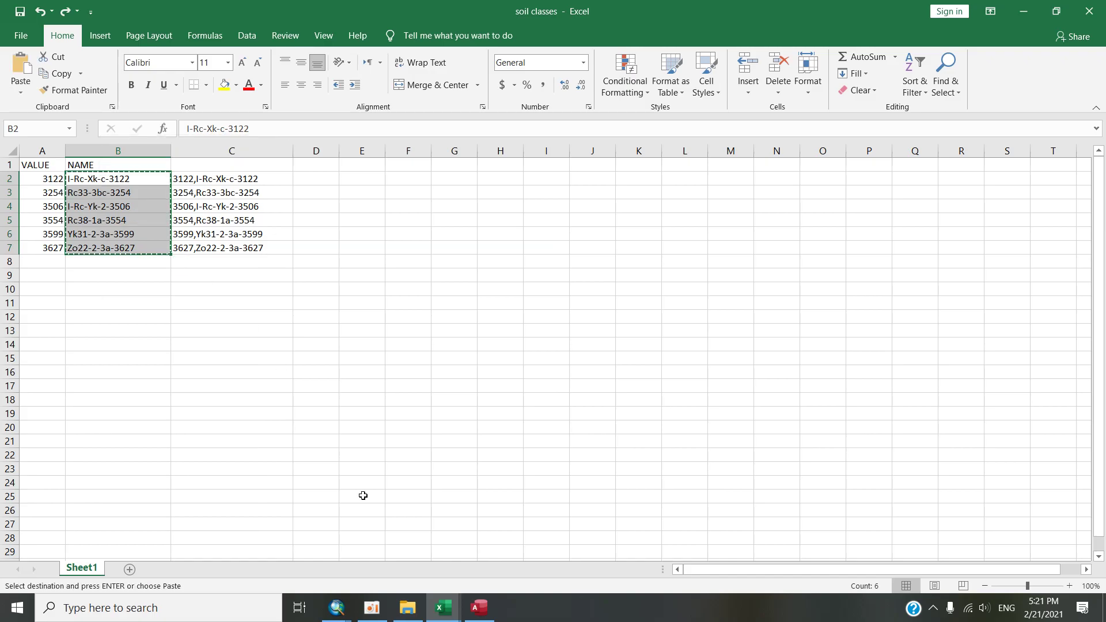
Paste the six soil names into B2:B7 of the table workbook and widen column C.
{"action": "left_click", "coordinate": [443, 607]}
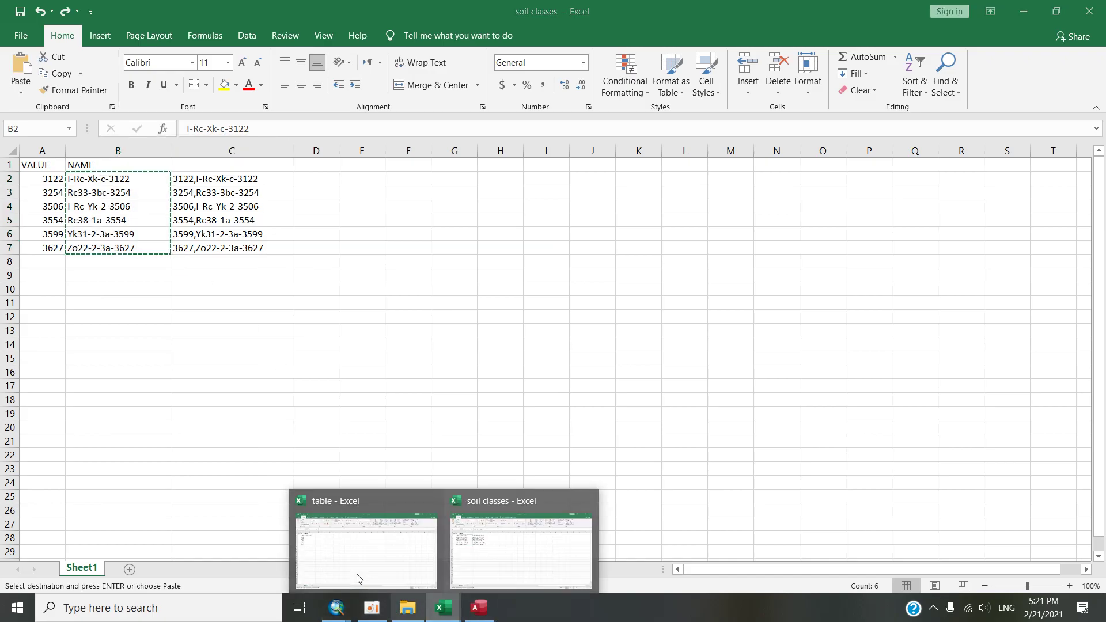
{"action": "left_click", "coordinate": [363, 545]}
{"action": "left_click", "coordinate": [94, 191]}
{"action": "right_click", "coordinate": [95, 178]}
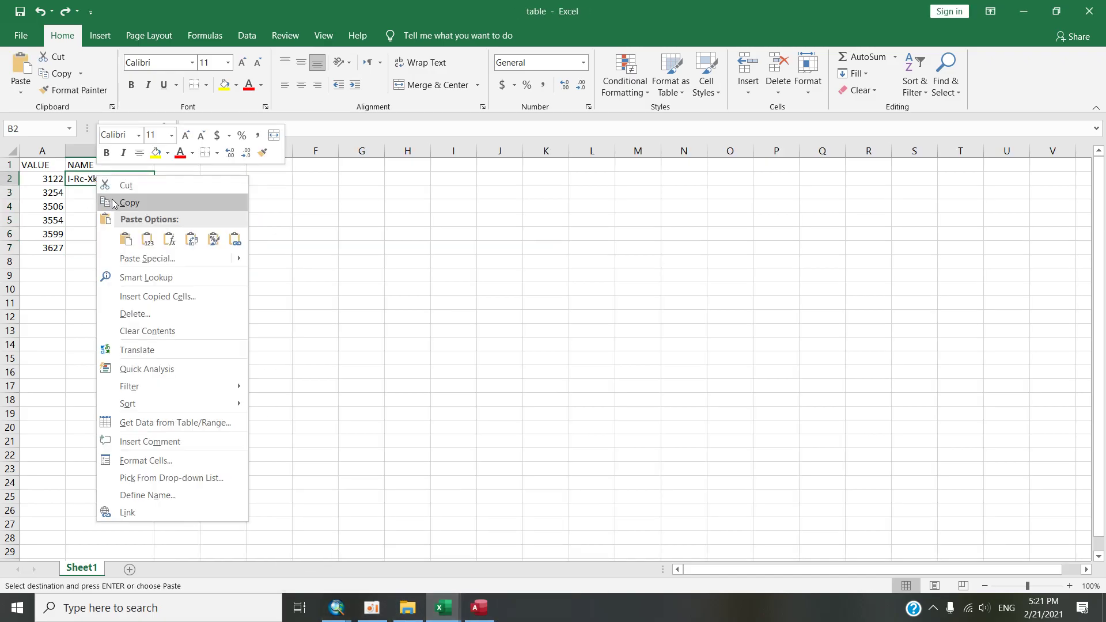
{"action": "left_click", "coordinate": [127, 231]}
{"action": "left_click", "coordinate": [199, 223]}
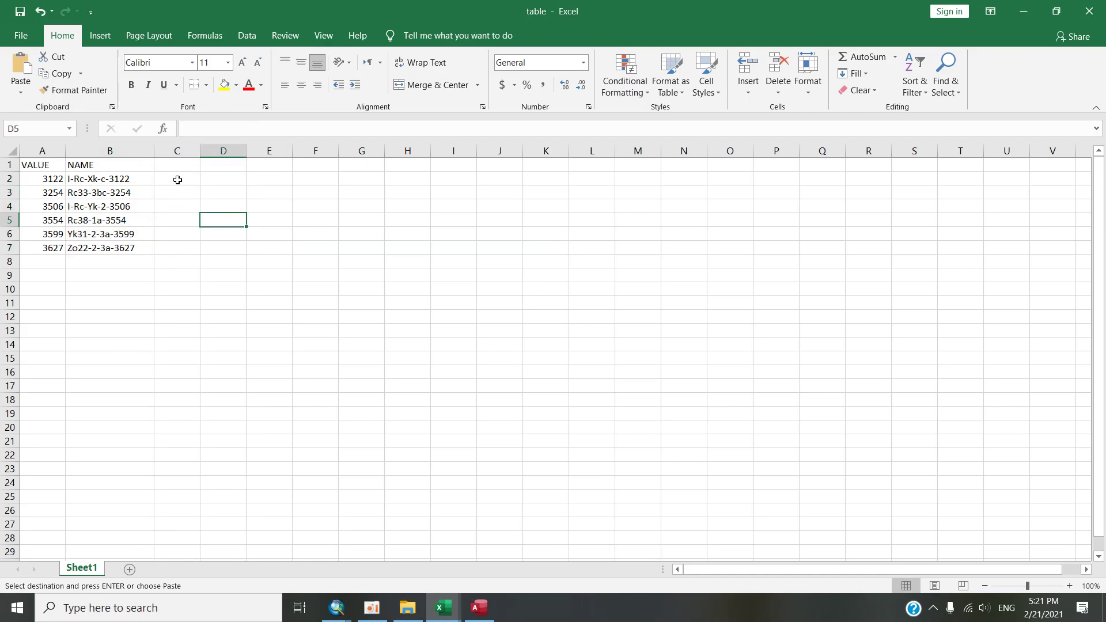
{"action": "left_click", "coordinate": [179, 180]}
{"action": "left_click_drag", "start_coordinate": [201, 151], "coordinate": [239, 151]}
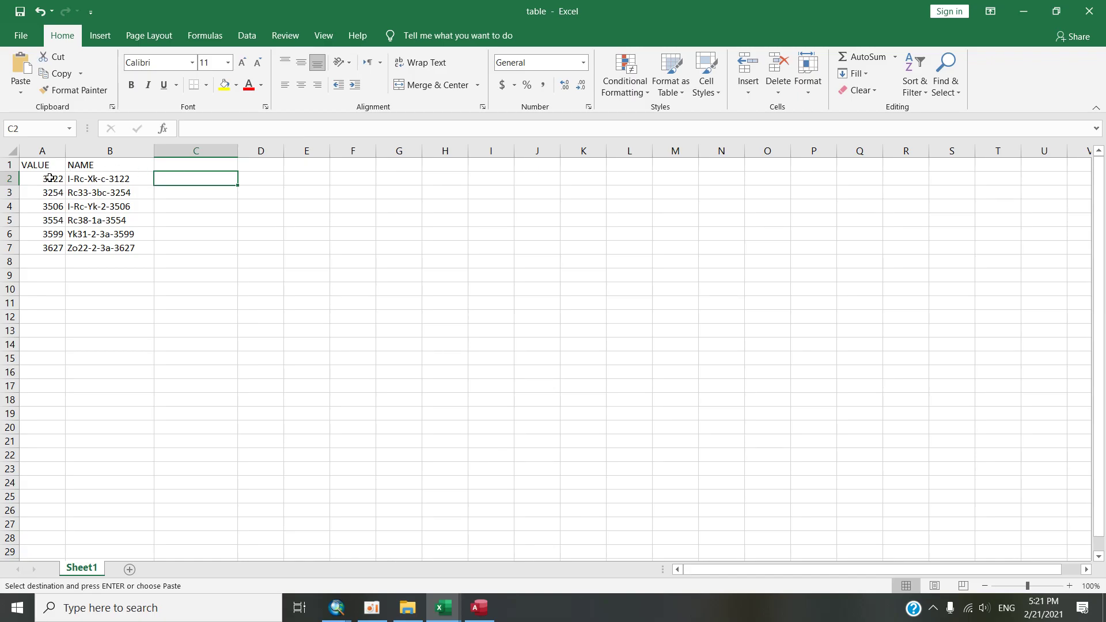
Enter a formula in C2 that joins the A2 value and B2 name with a comma.
{"action": "left_click_drag", "start_coordinate": [48, 178], "coordinate": [48, 249]}
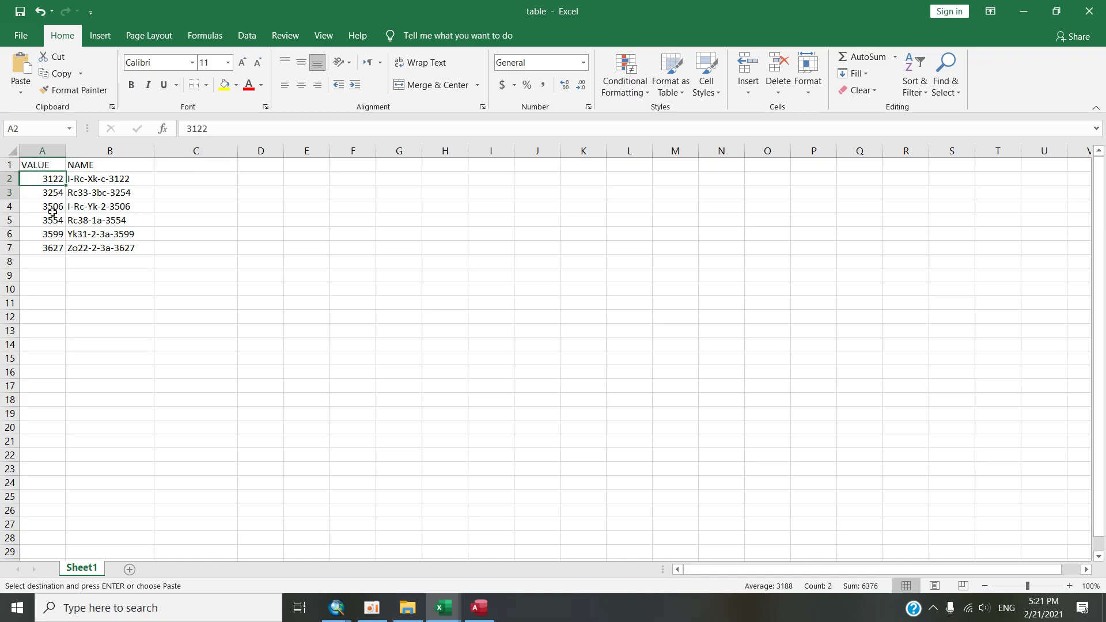
{"action": "left_click", "coordinate": [177, 180]}
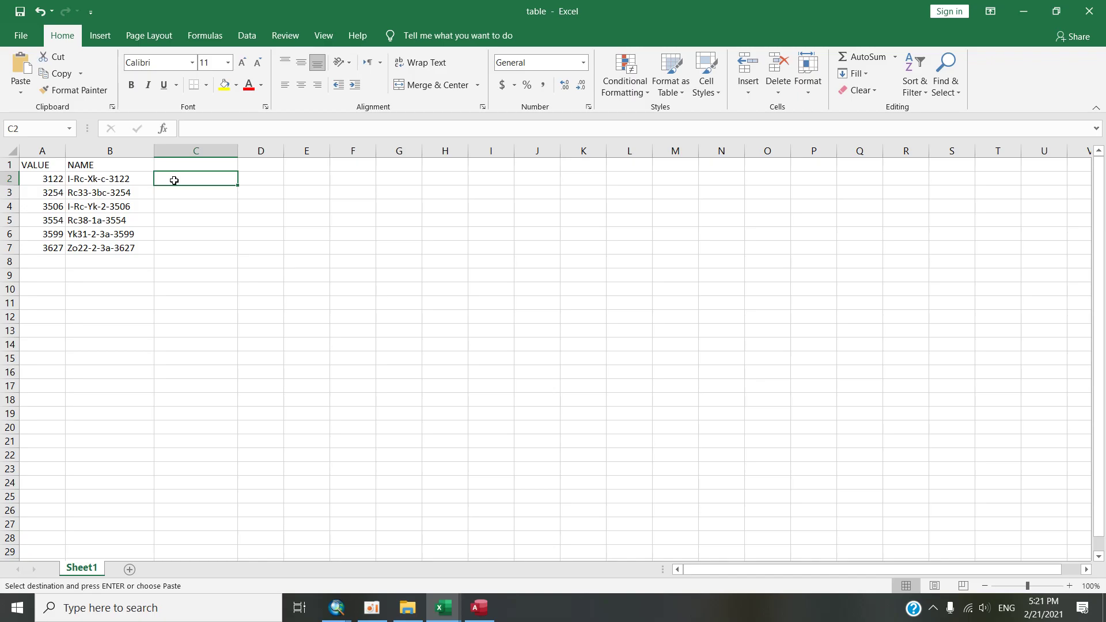
{"action": "type", "text": "="}
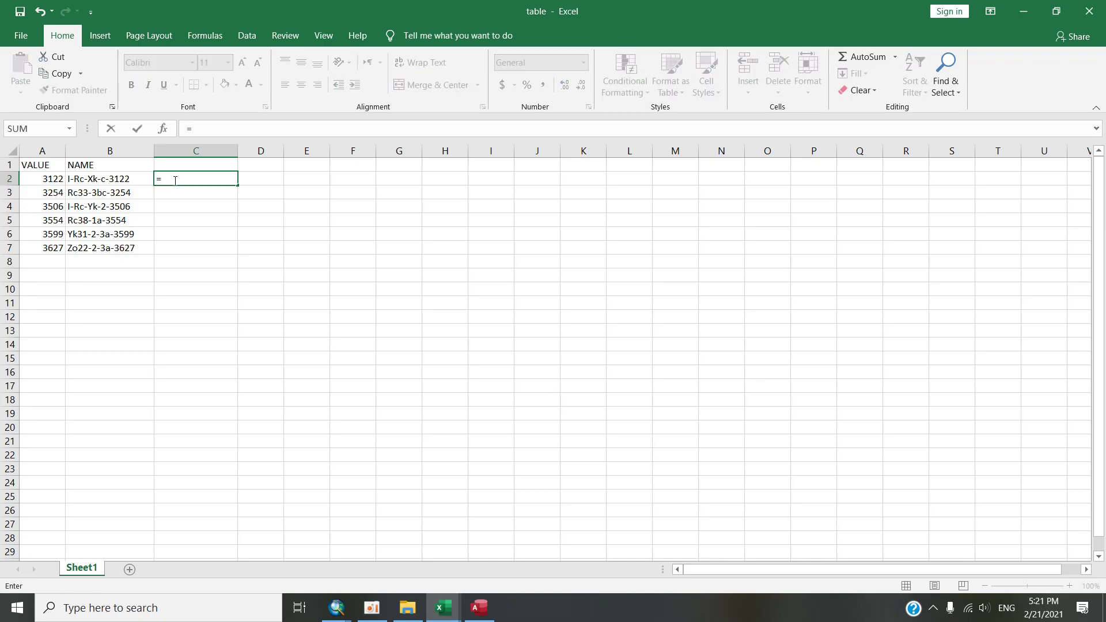
{"action": "left_click", "coordinate": [42, 181]}
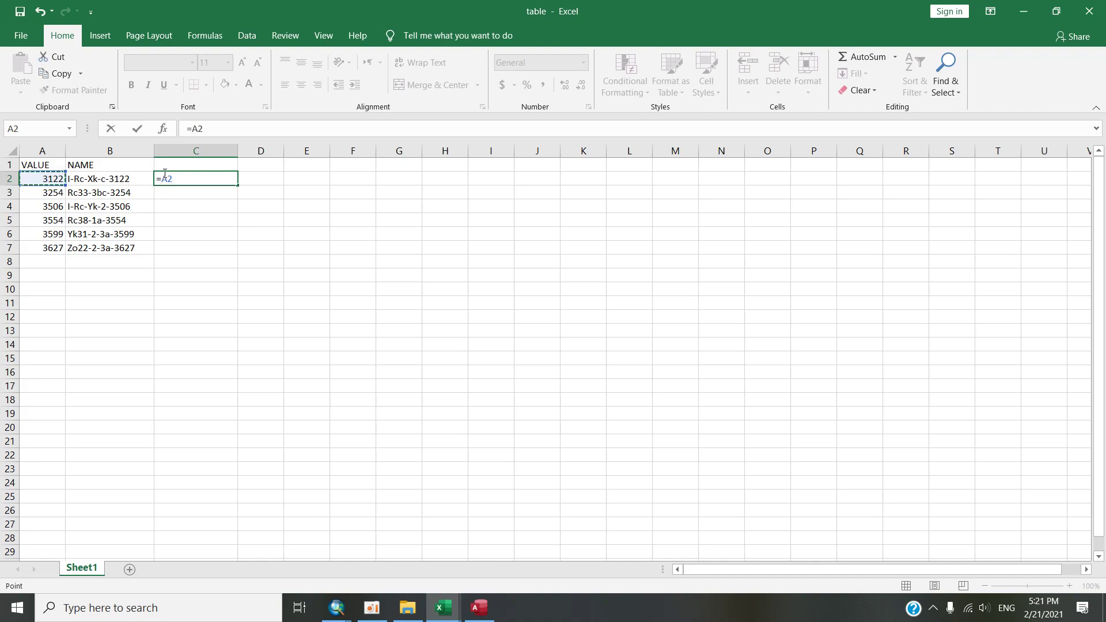
{"action": "type", "text": "&\","}
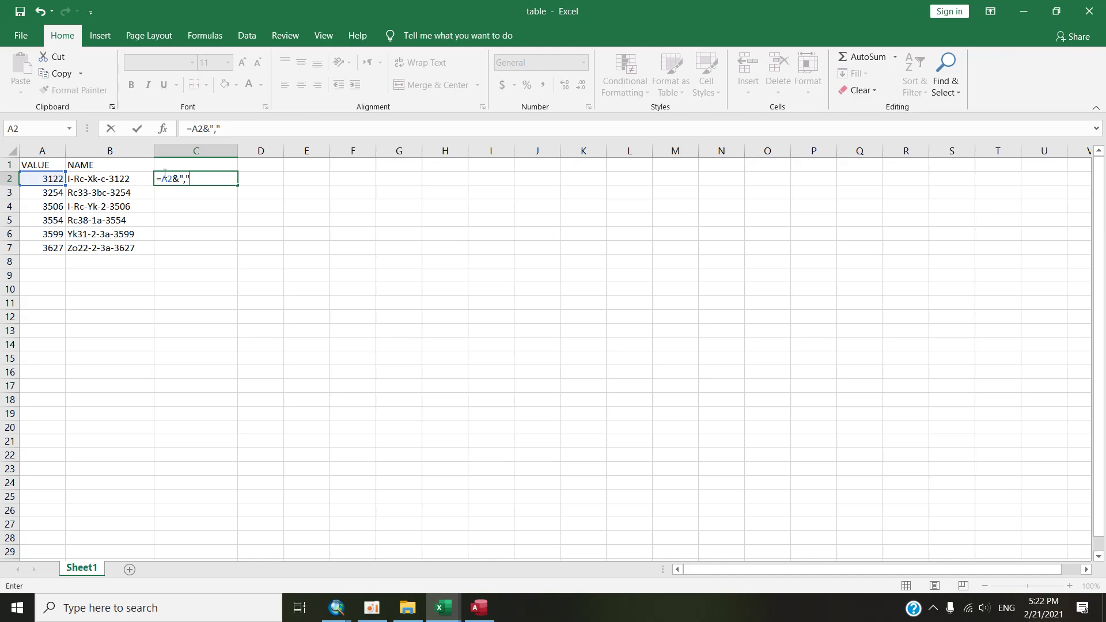
{"action": "type", "text": "&"}
{"action": "left_click", "coordinate": [131, 178]}
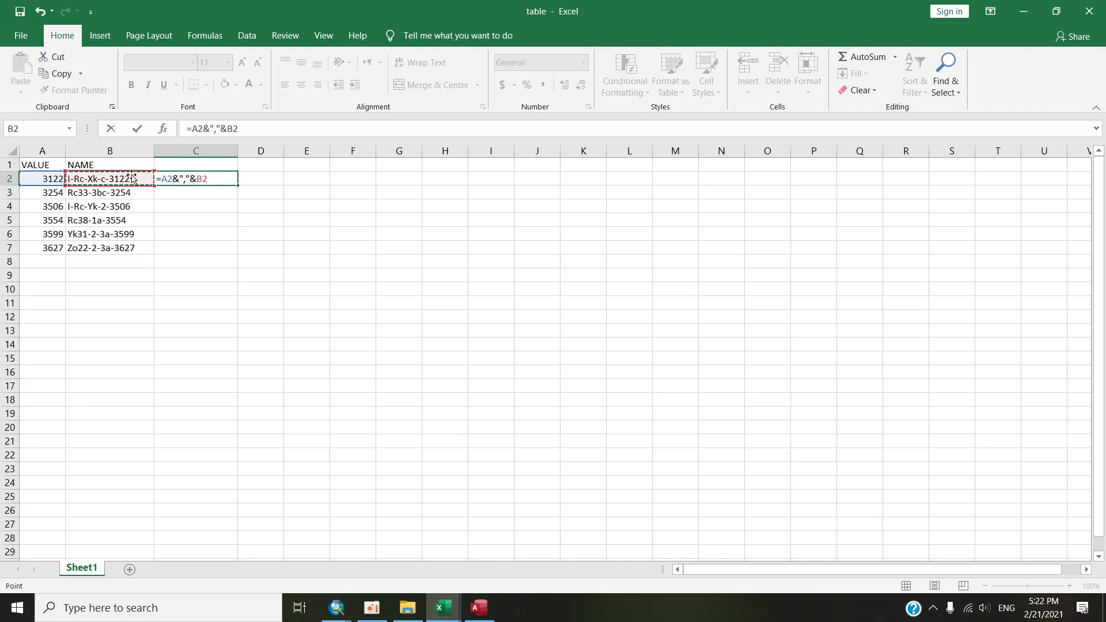
{"action": "key", "text": "Return"}
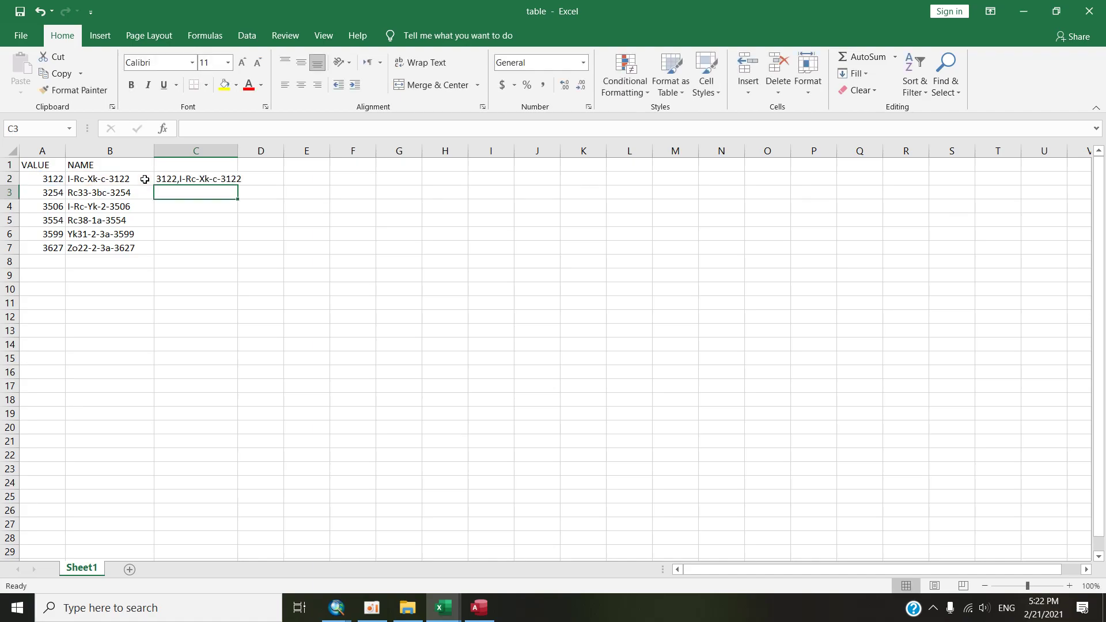
Widen column C and fill the joining formula down to C7.
{"action": "left_click_drag", "start_coordinate": [236, 151], "coordinate": [260, 151]}
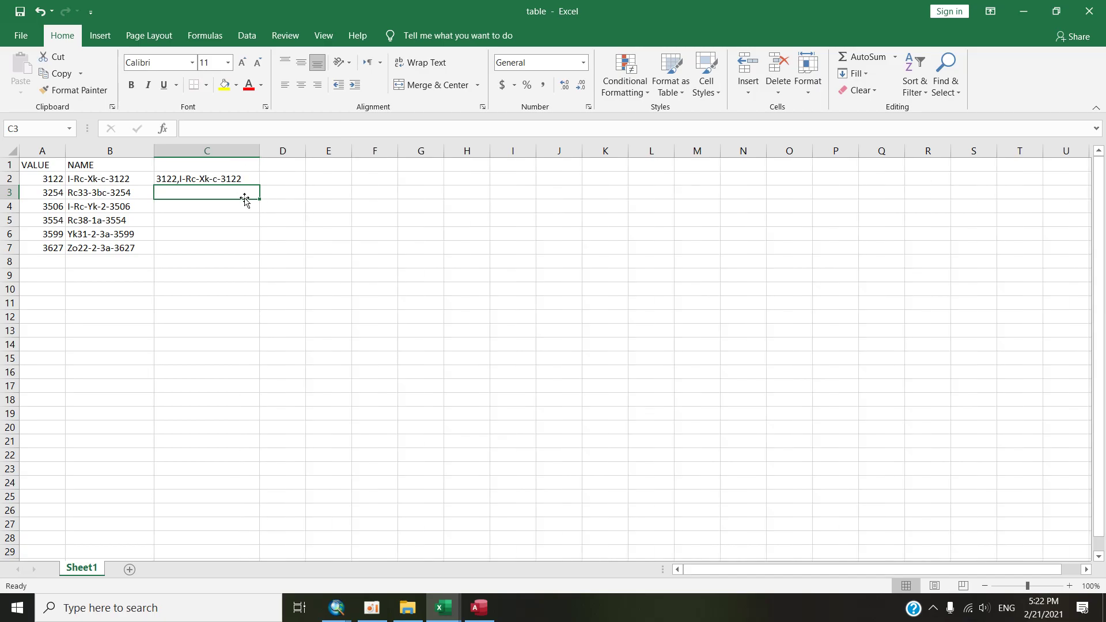
{"action": "left_click", "coordinate": [186, 178]}
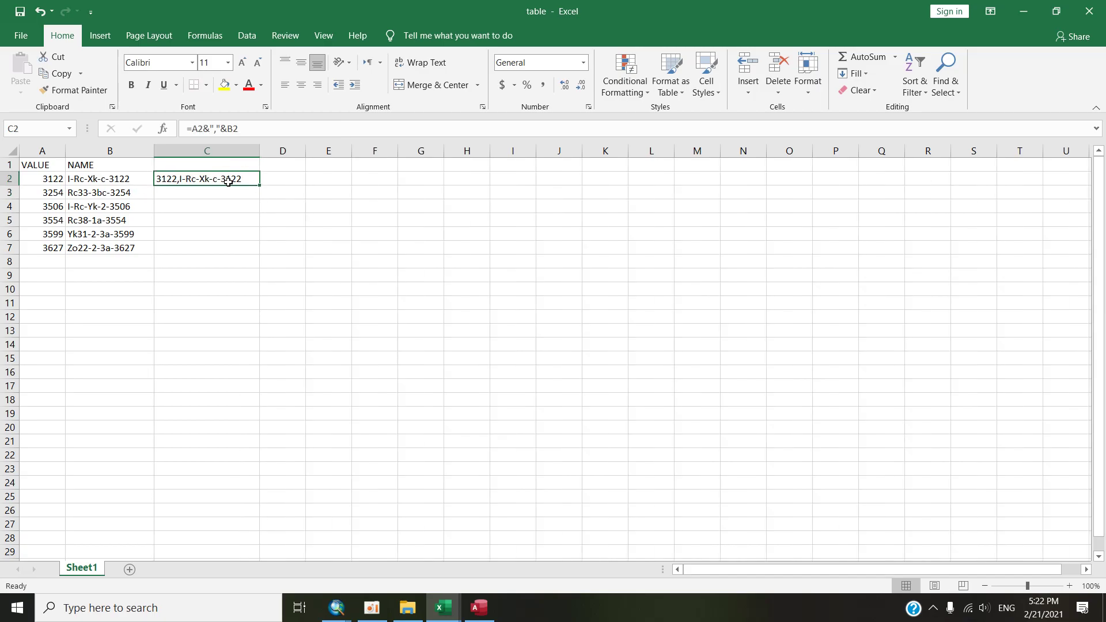
{"action": "mouse_move", "coordinate": [259, 185]}
{"action": "left_mouse_down"}
{"action": "mouse_move", "coordinate": [258, 251]}
{"action": "mouse_move", "coordinate": [233, 289]}
{"action": "left_mouse_up"}
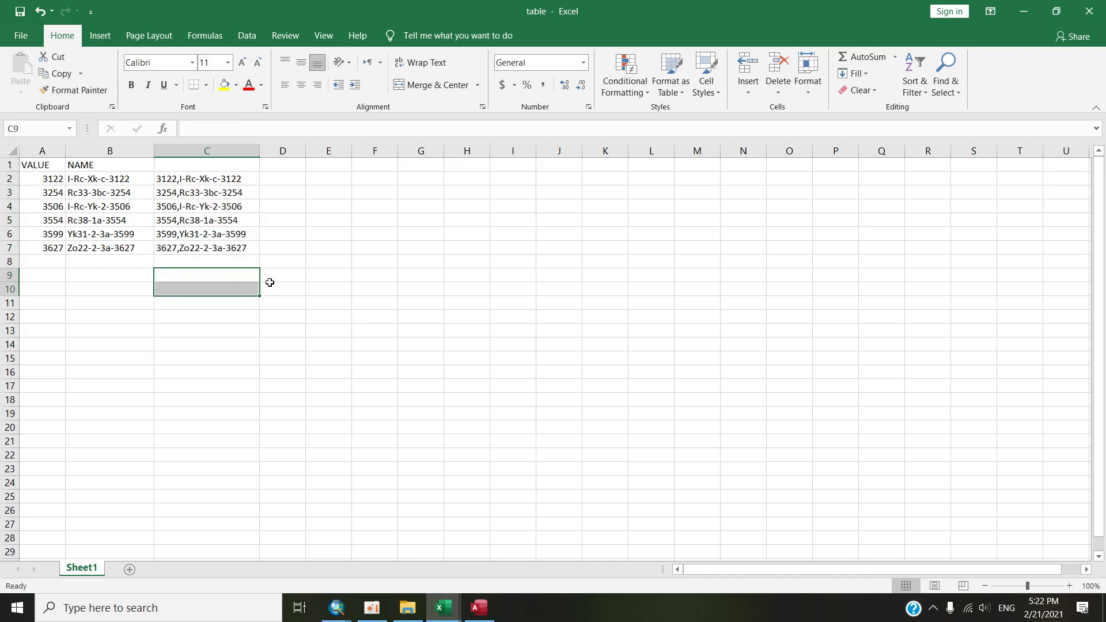
{"action": "left_click", "coordinate": [408, 608]}
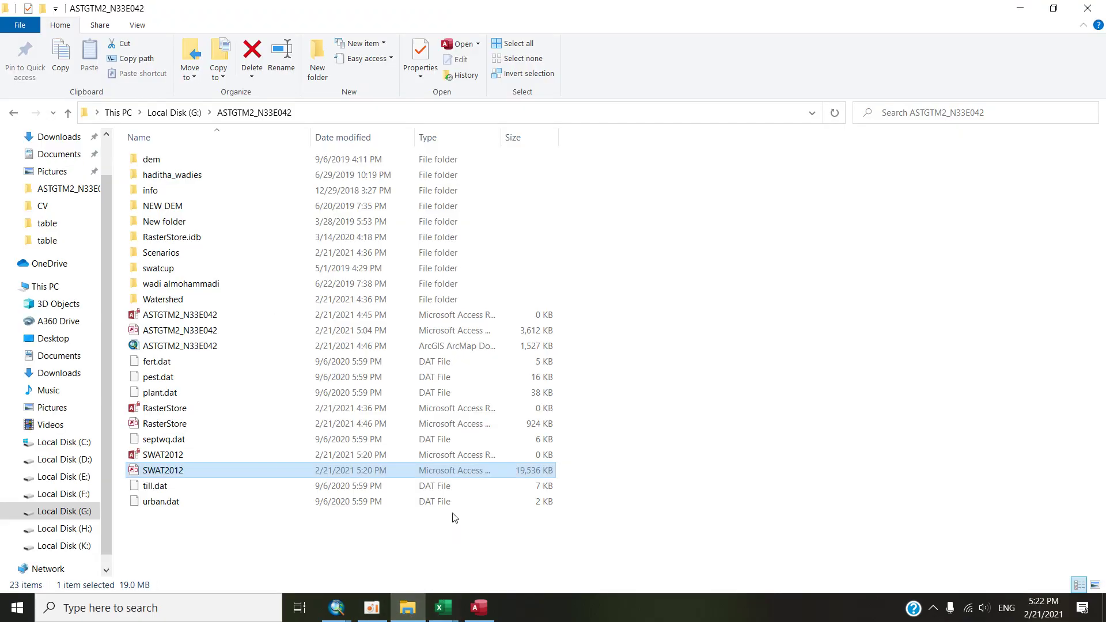
Navigate File Explorer to the K:\wasit\soils\table folder.
{"action": "left_click", "coordinate": [407, 607]}
{"action": "left_click", "coordinate": [407, 608]}
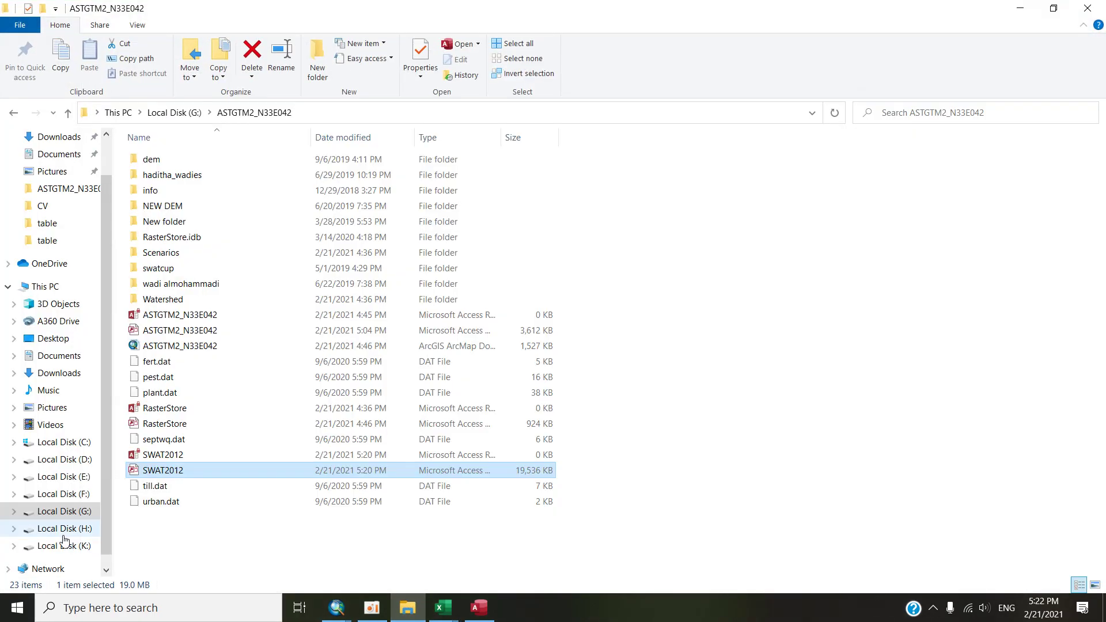
{"action": "left_click", "coordinate": [65, 545]}
{"action": "double_click", "coordinate": [152, 330]}
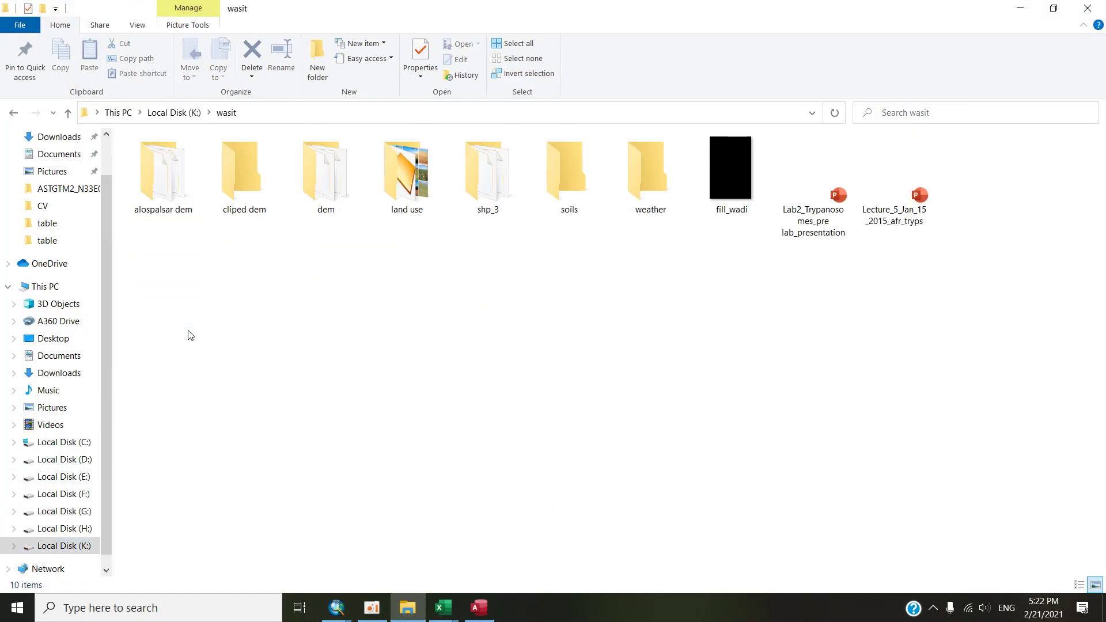
{"action": "double_click", "coordinate": [569, 177]}
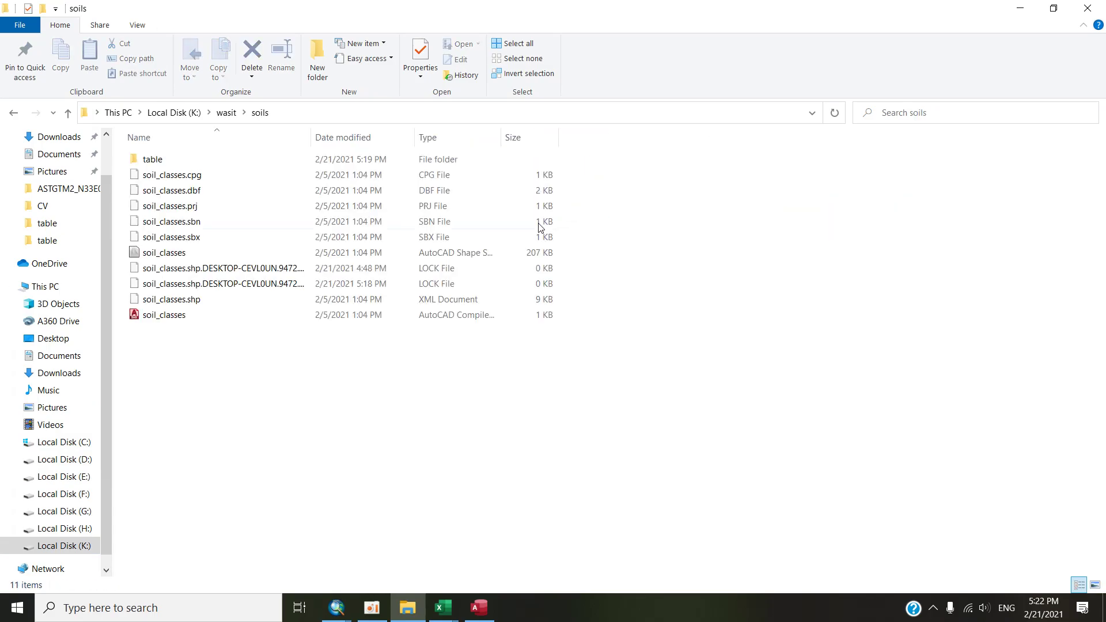
{"action": "double_click", "coordinate": [153, 159]}
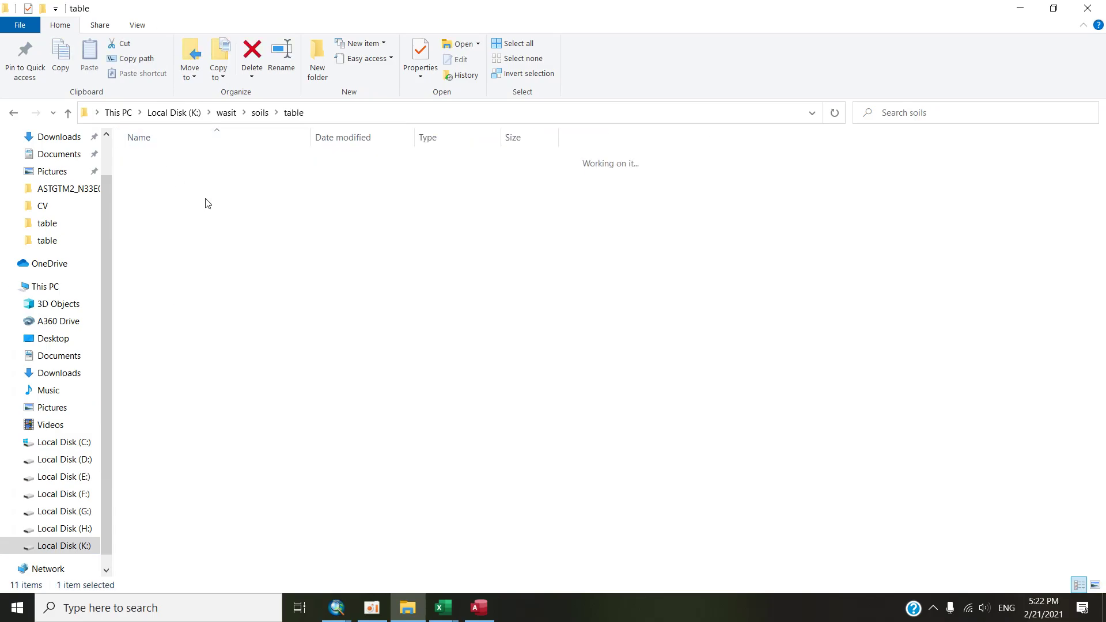
Create a default-named new text document there and open it in Notepad.
{"action": "right_click", "coordinate": [464, 376]}
{"action": "mouse_move", "coordinate": [544, 552]}
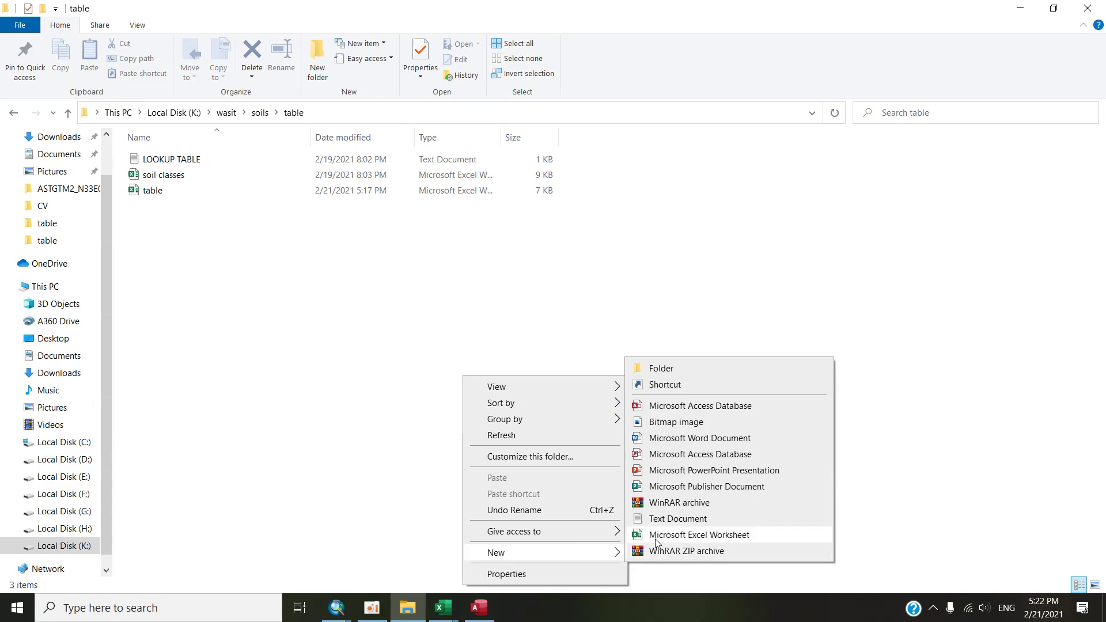
{"action": "left_click", "coordinate": [696, 518]}
{"action": "left_click", "coordinate": [182, 221]}
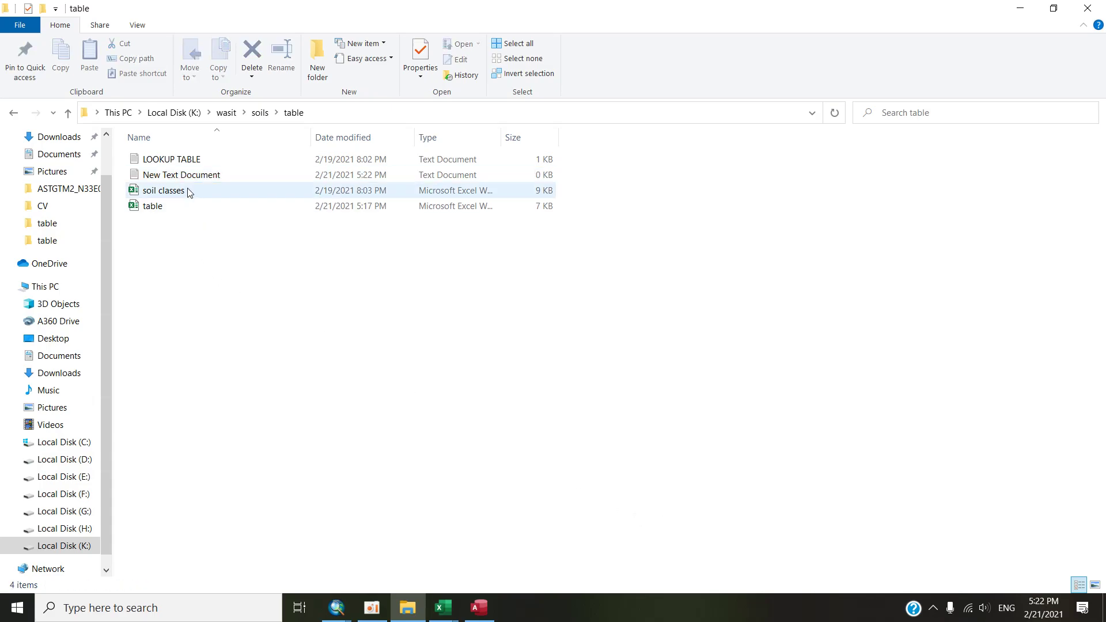
{"action": "double_click", "coordinate": [188, 176]}
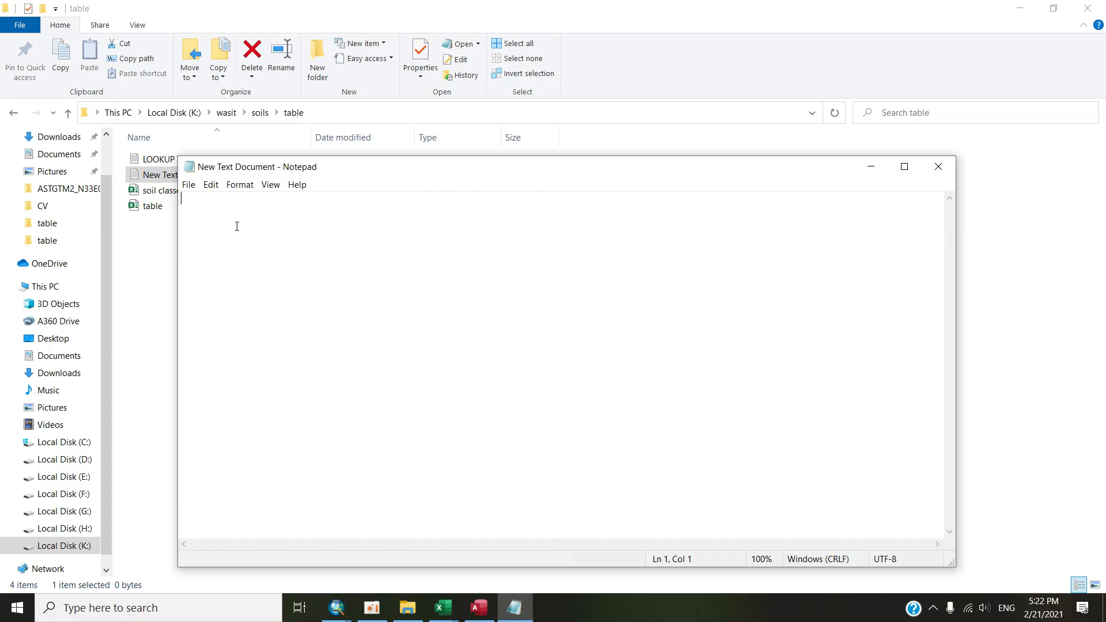
{"action": "type", "text": "VA"}
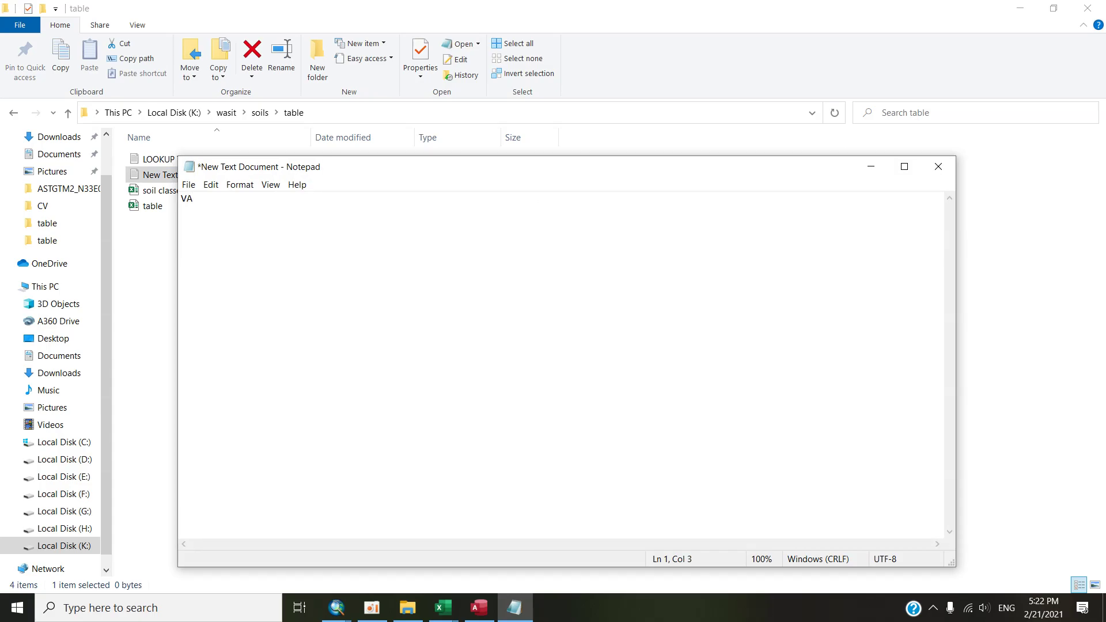
{"action": "type", "text": "\"VALU"}
{"action": "type", "text": "\""}
{"action": "type", "text": "00"}
Fix typos in the "VALUE","NAME" header line and bring the soil classes workbook forward.
{"action": "key", "text": "BackSpace"}
{"action": "key", "text": "BackSpace"}
{"action": "key", "text": "BackSpace"}
{"action": "key", "text": "BackSpace"}
{"action": "type", "text": "VA"}
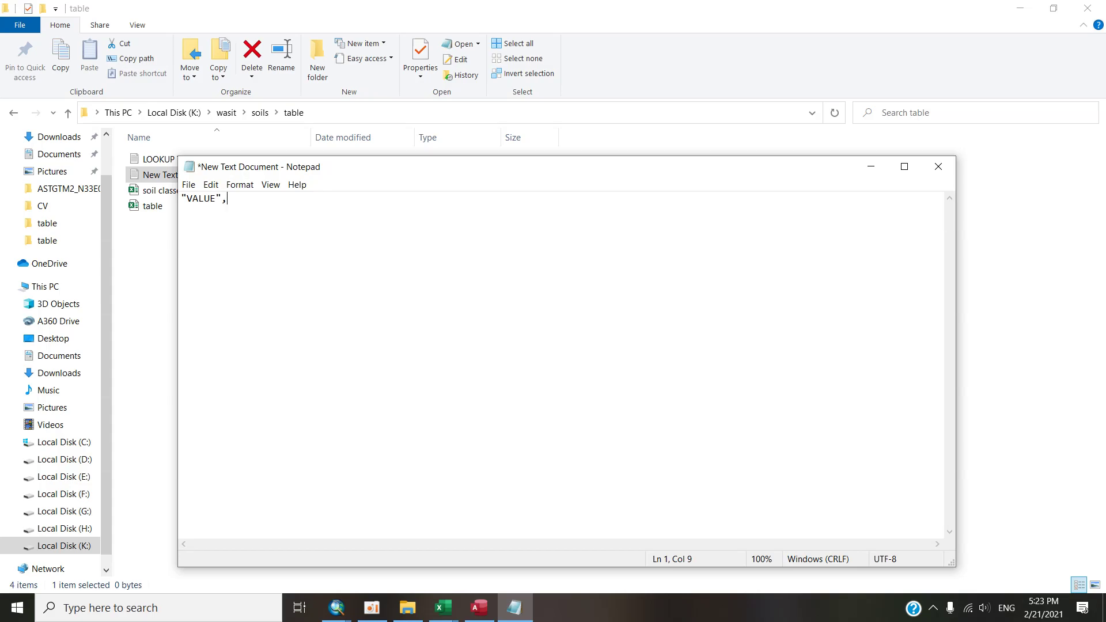
{"action": "type", "text": "\""}
{"action": "type", "text": "NAME"}
{"action": "left_click", "coordinate": [443, 608]}
{"action": "left_click", "coordinate": [519, 535]}
Copy the six comma-joined value-name cells C2:C7 from the table workbook.
{"action": "key", "text": "ctrl+shift+Down"}
{"action": "key", "text": "ctrl+c"}
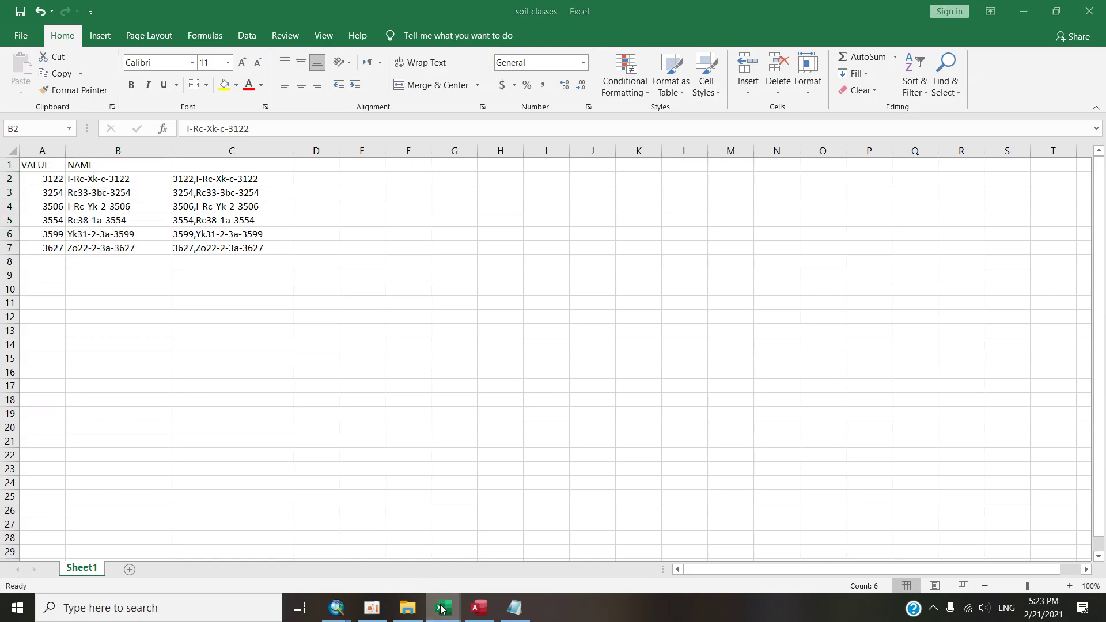
{"action": "left_click", "coordinate": [442, 608]}
{"action": "left_click", "coordinate": [522, 540]}
{"action": "left_click_drag", "start_coordinate": [182, 178], "coordinate": [199, 248]}
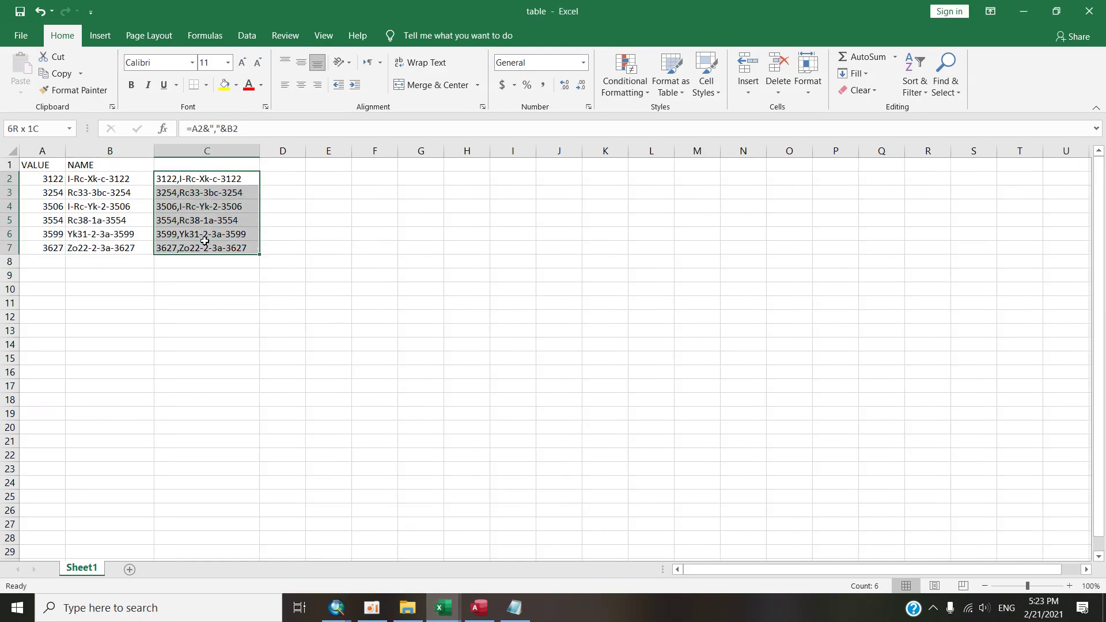
{"action": "right_click", "coordinate": [199, 208]}
{"action": "left_click", "coordinate": [231, 234]}
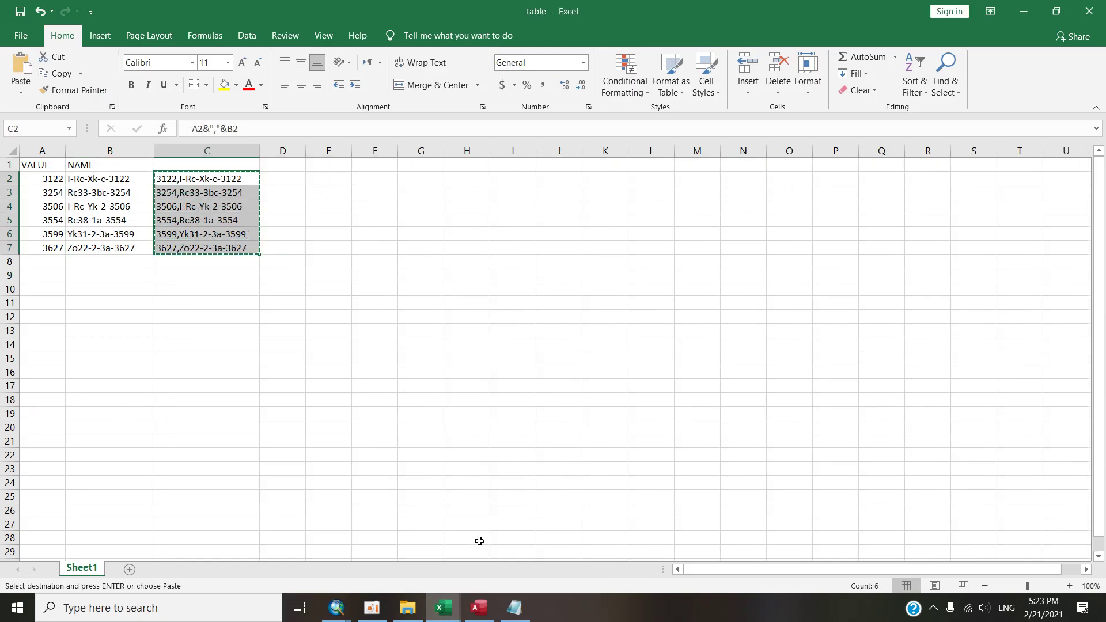
Paste the six lines under the Notepad header, then save and close the file.
{"action": "left_click", "coordinate": [515, 608]}
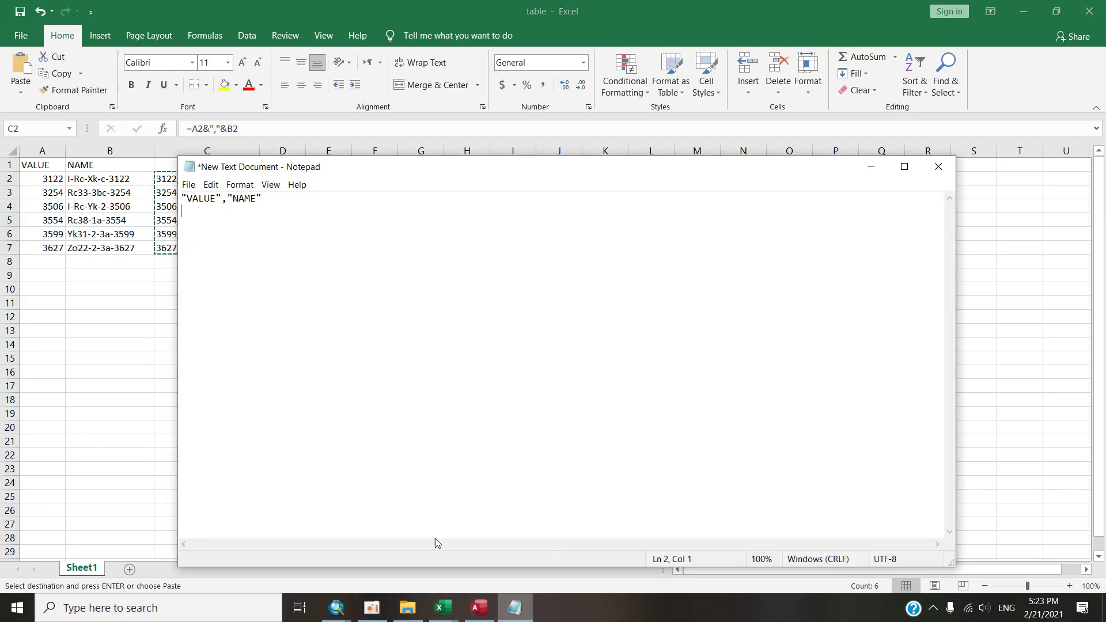
{"action": "right_click", "coordinate": [186, 214]}
{"action": "left_click", "coordinate": [220, 271]}
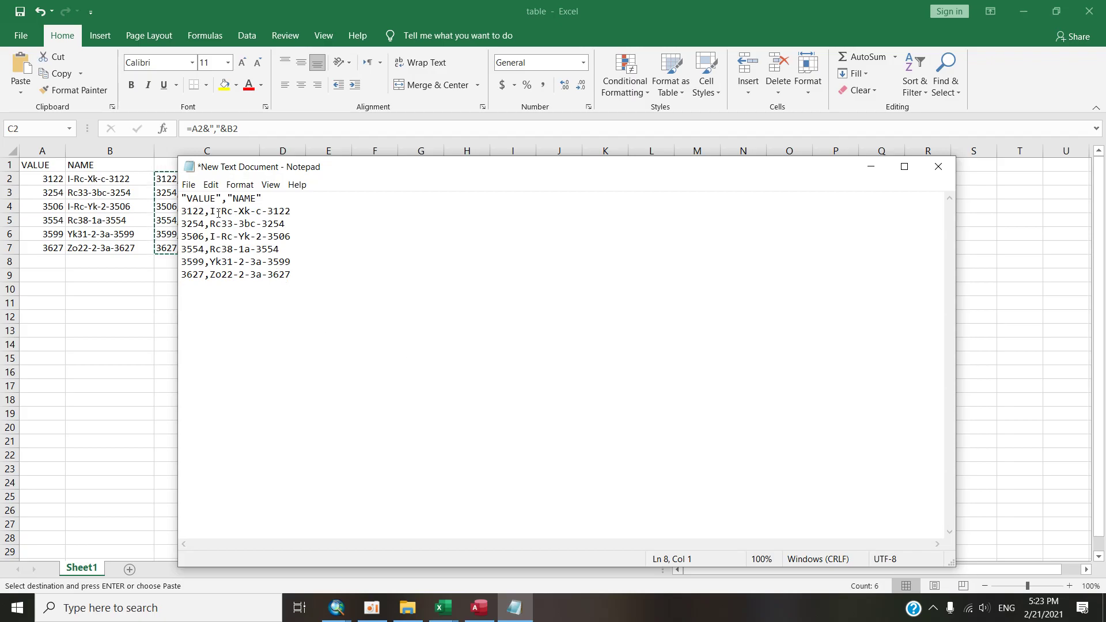
{"action": "left_click", "coordinate": [189, 184]}
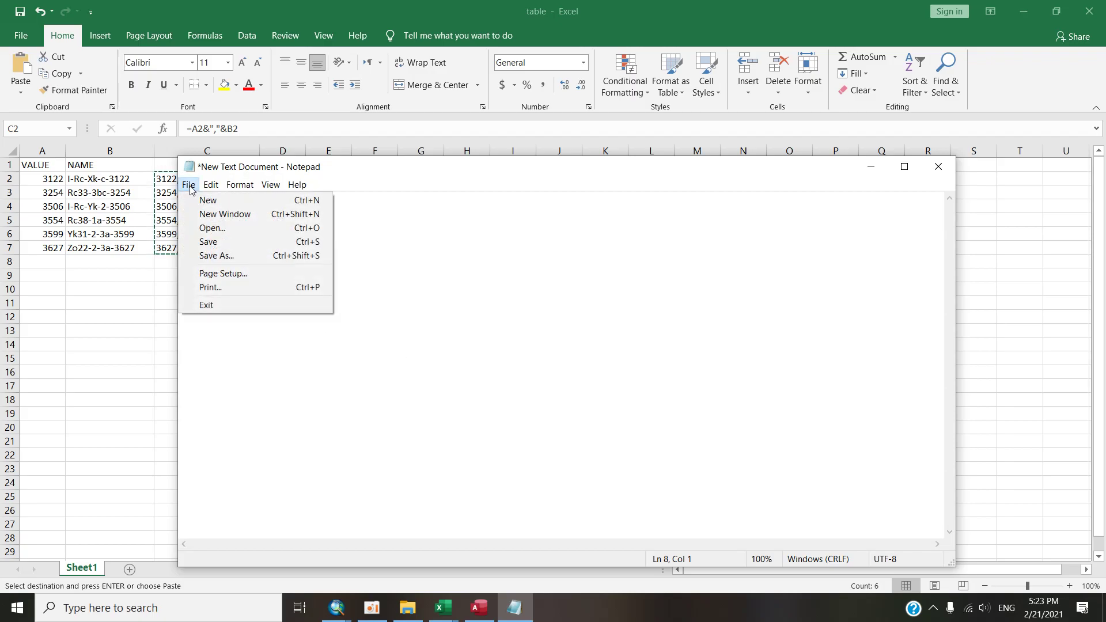
{"action": "left_click", "coordinate": [243, 244]}
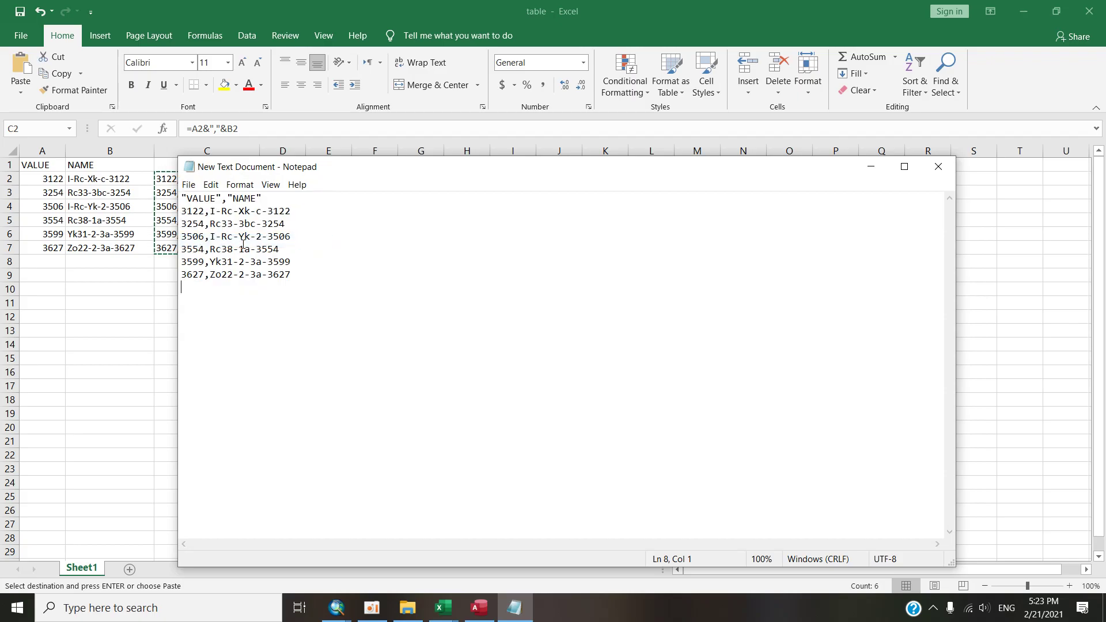
{"action": "left_click", "coordinate": [938, 166]}
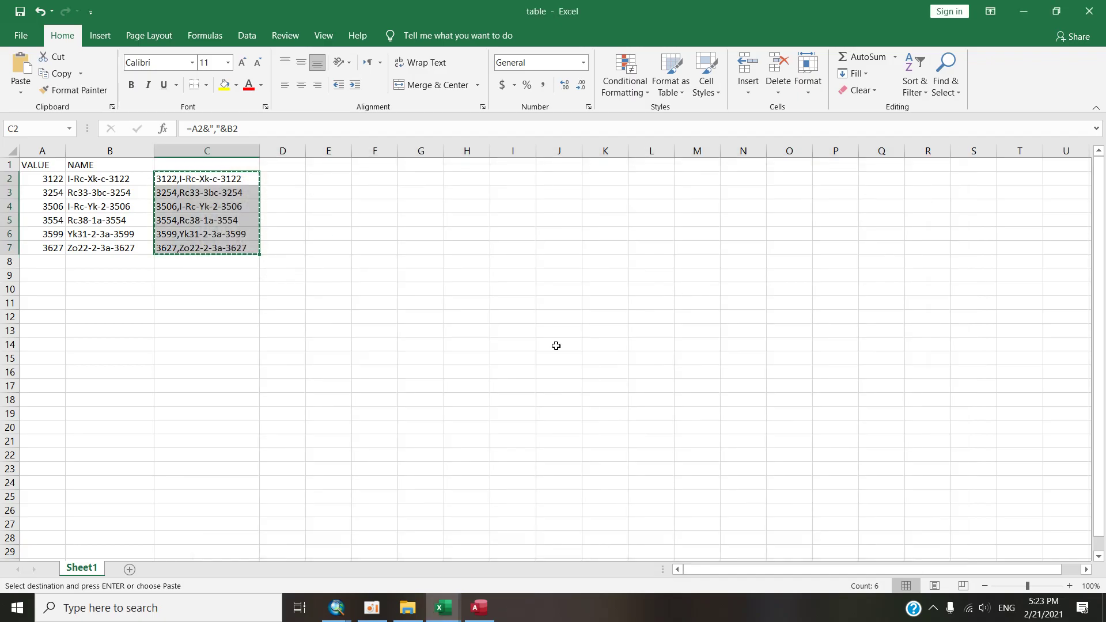
Load New Text Document.txt as the soil lookup table, enable HRU feature class creation, and reclassify.
{"action": "left_click", "coordinate": [337, 607]}
{"action": "left_click", "coordinate": [311, 545]}
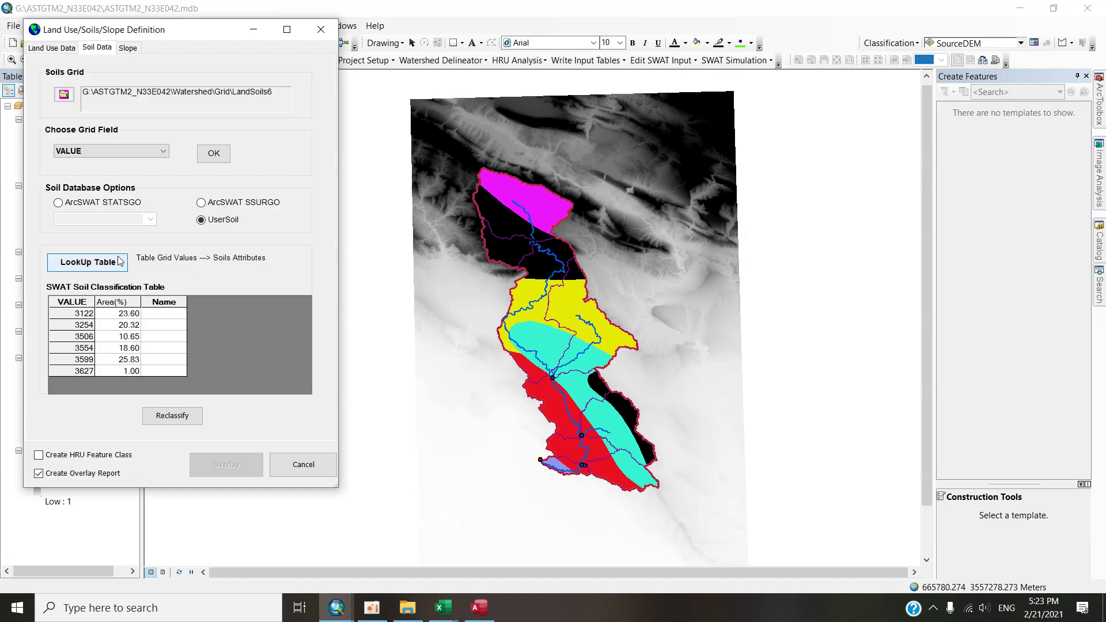
{"action": "left_click", "coordinate": [87, 262]}
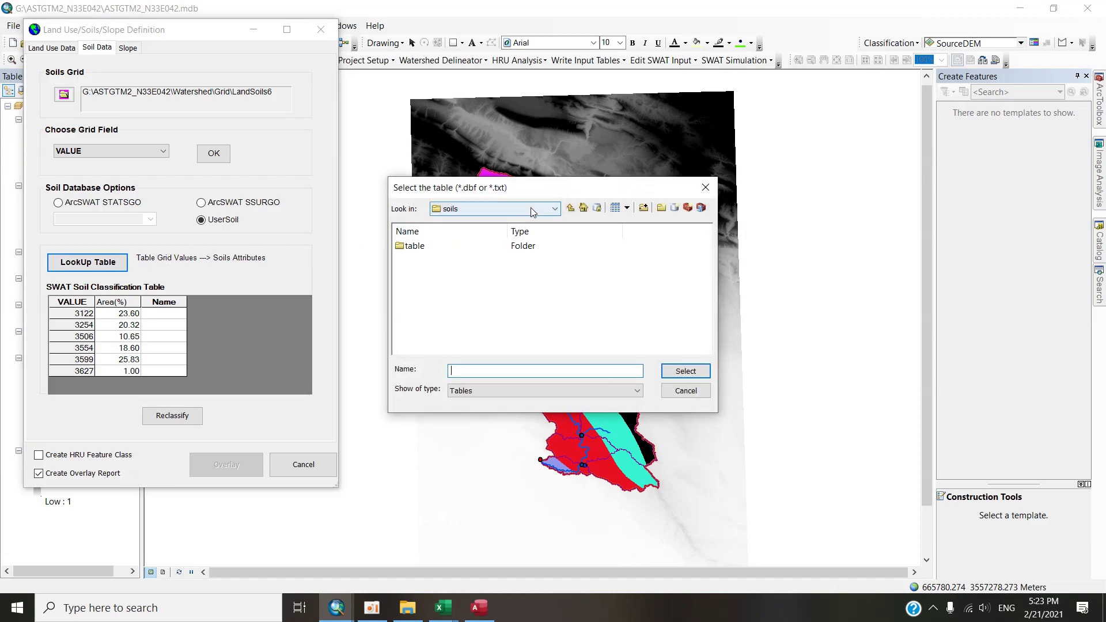
{"action": "double_click", "coordinate": [411, 245]}
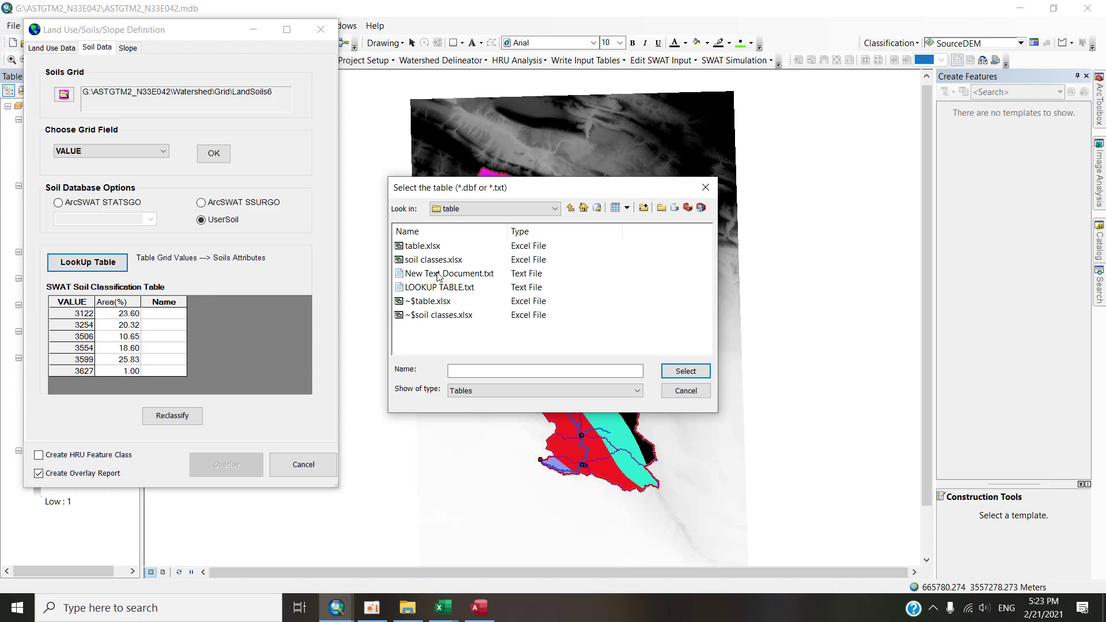
{"action": "double_click", "coordinate": [439, 277]}
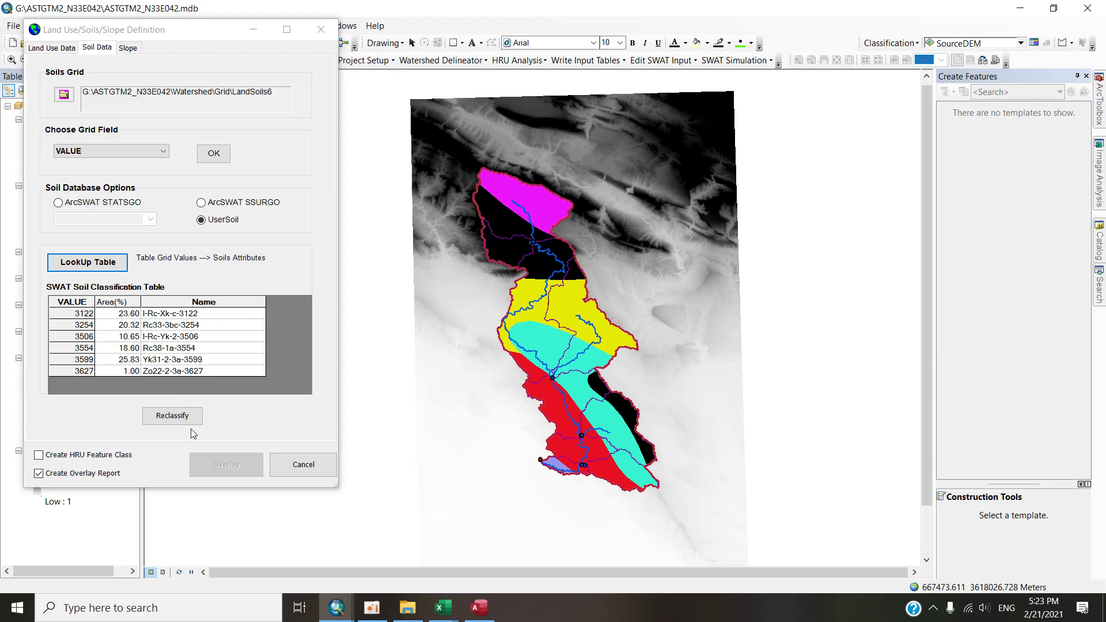
{"action": "left_click", "coordinate": [40, 456]}
{"action": "left_click", "coordinate": [171, 415]}
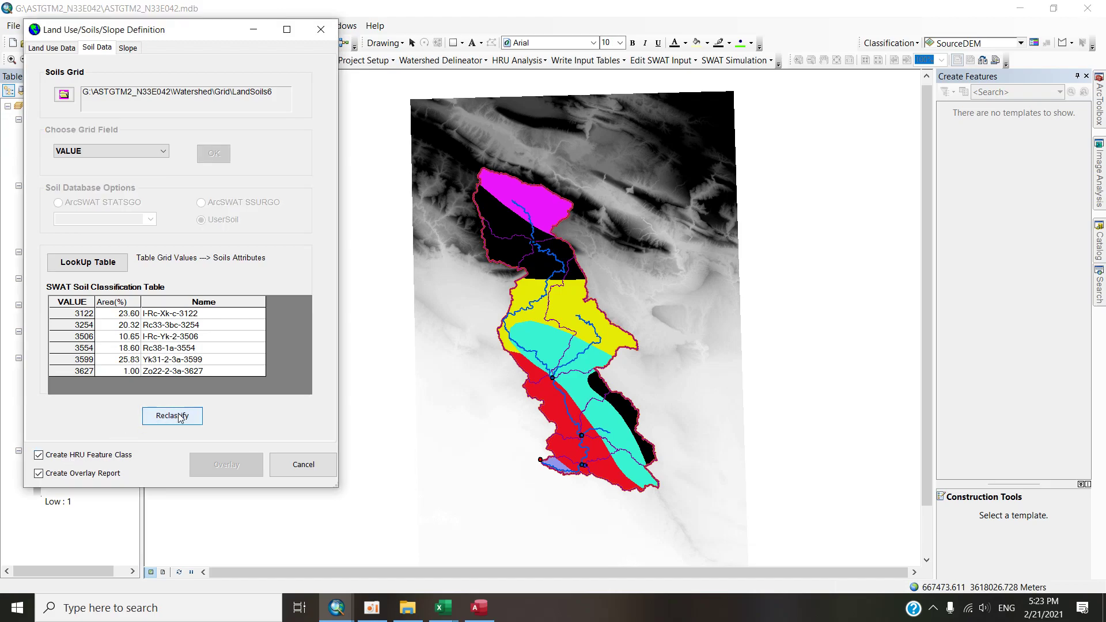